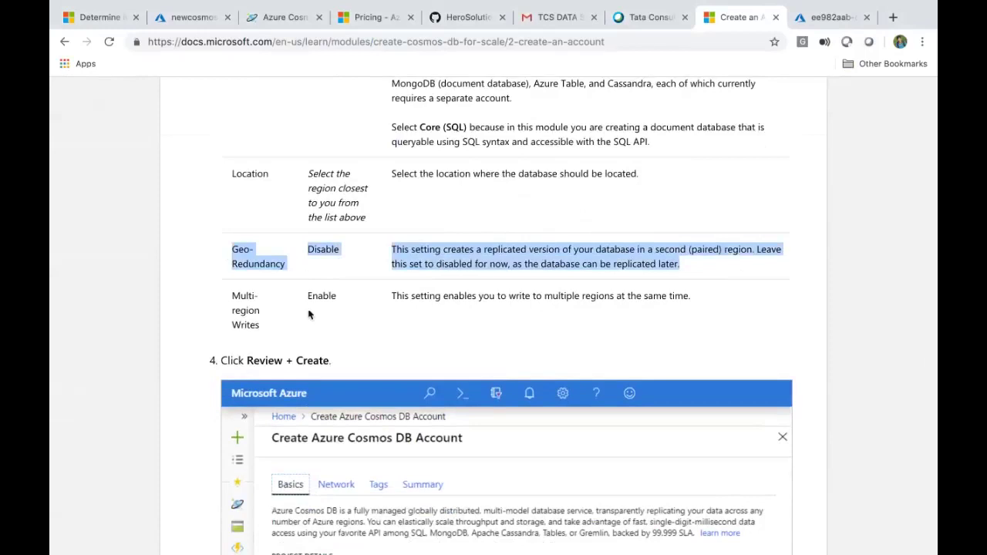
Examine the Multi-region Writes setting and the sample account form in the Cosmos DB account creation instructions.
{"action": "left_click", "coordinate": [227, 305]}
{"action": "left_click_drag", "start_coordinate": [226, 306], "coordinate": [691, 308]}
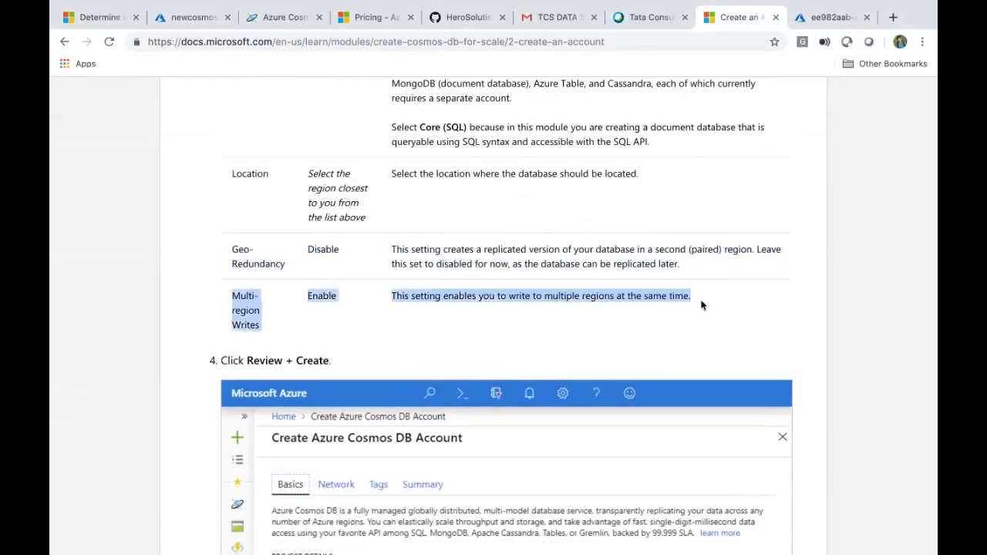
{"action": "left_click", "coordinate": [701, 305]}
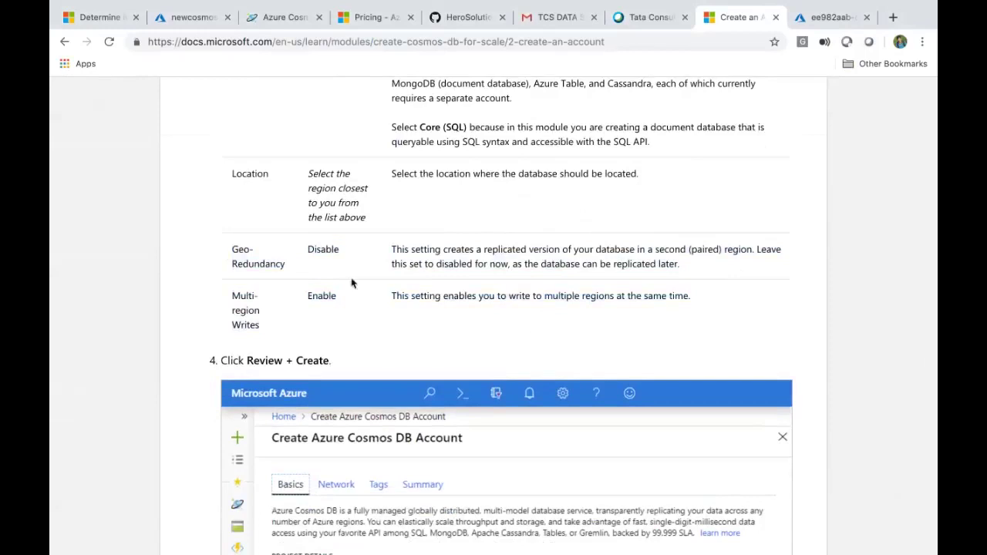
{"action": "scroll", "coordinate": [386, 309], "scroll_direction": "down", "scroll_amount": 5}
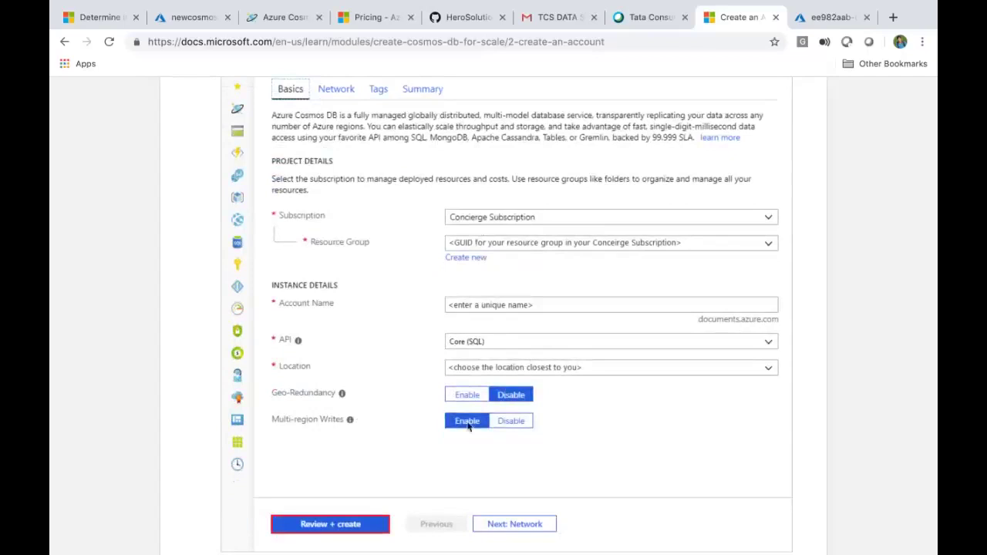
Switch to the Azure portal and start creating a new resource.
{"action": "left_click", "coordinate": [822, 22]}
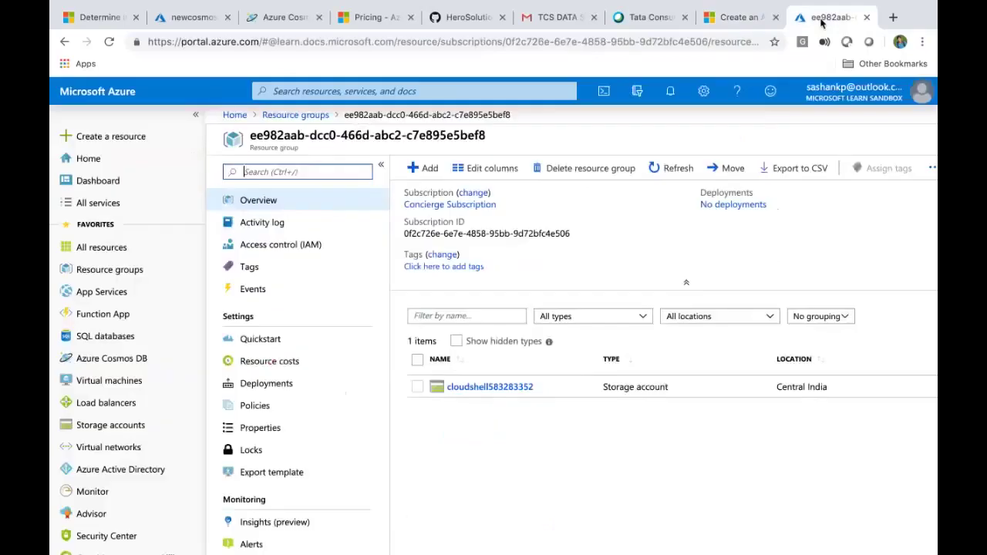
{"action": "left_click", "coordinate": [93, 136]}
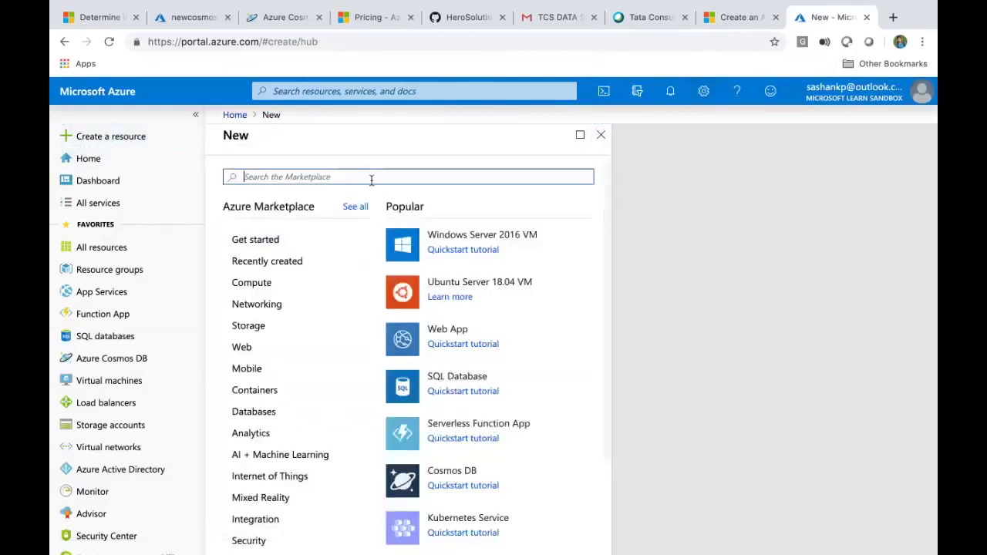
{"action": "key", "text": "super+Tab"}
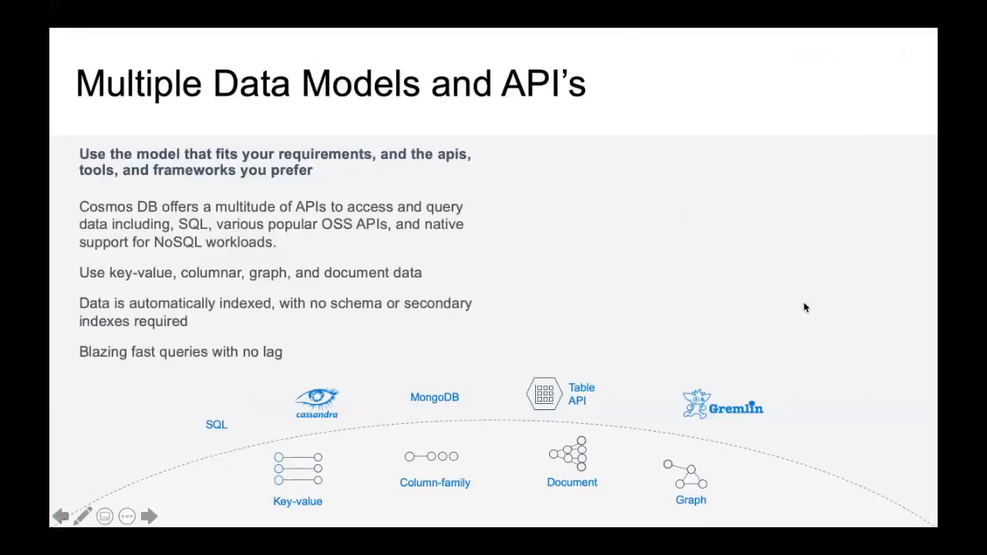
{"action": "key", "text": "super+Tab"}
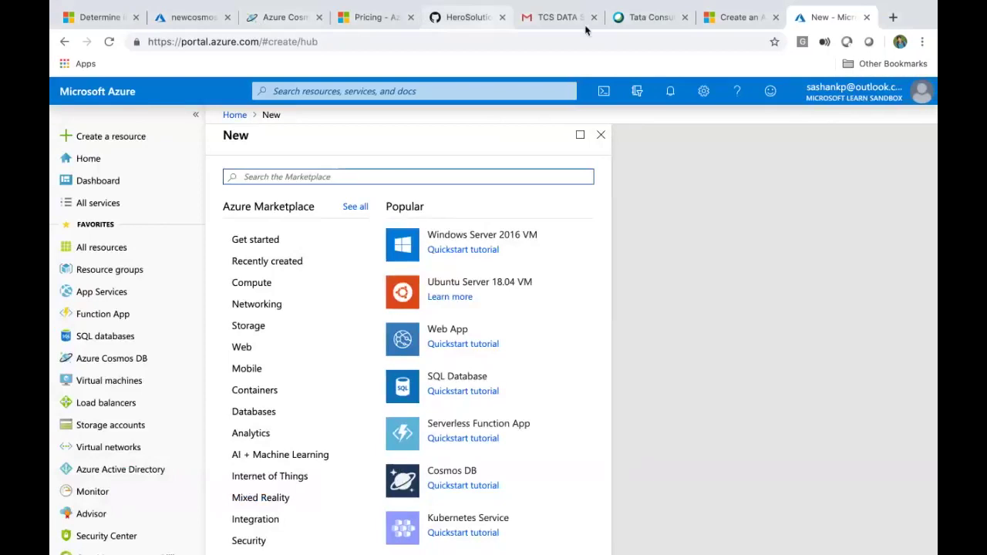
Browse the full Microsoft Learn catalog and filter it to the Learning Path type.
{"action": "left_click", "coordinate": [721, 17]}
{"action": "scroll", "coordinate": [191, 221], "scroll_direction": "up", "scroll_amount": 20}
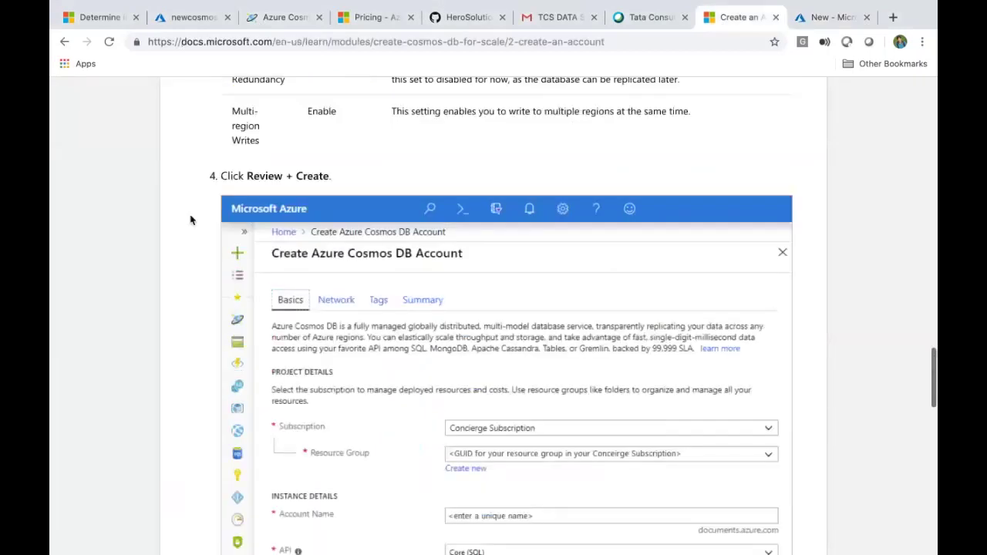
{"action": "scroll", "coordinate": [192, 220], "scroll_direction": "up", "scroll_amount": 3}
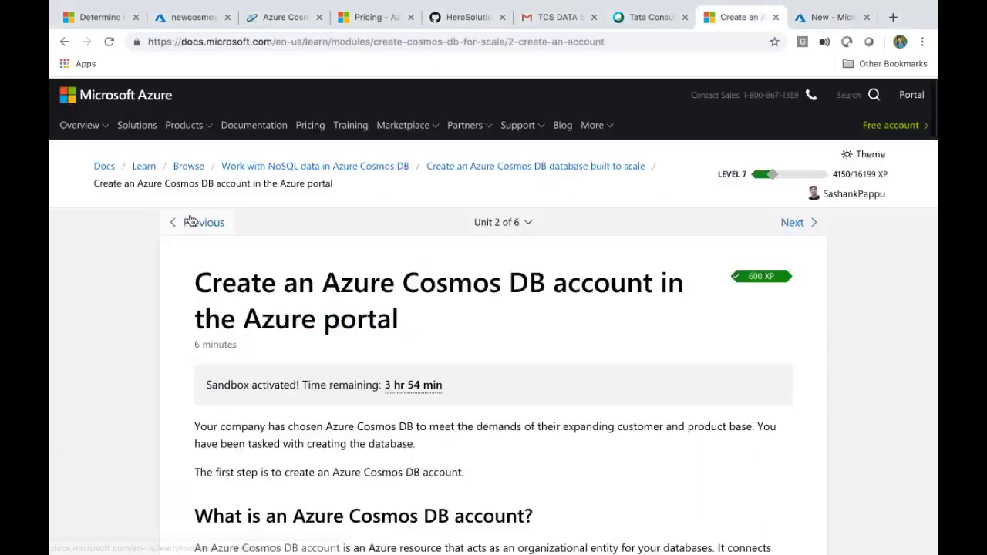
{"action": "left_click", "coordinate": [190, 165]}
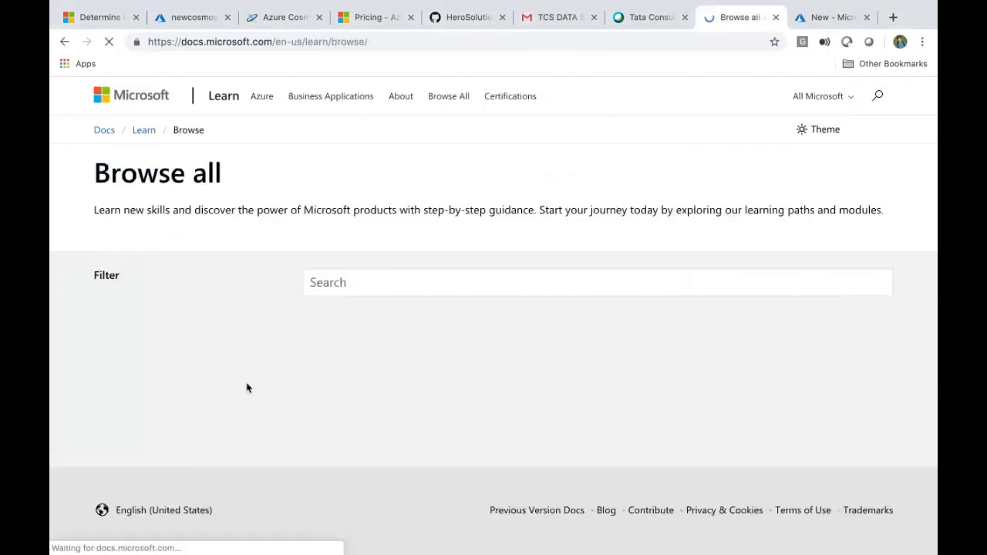
{"action": "left_click", "coordinate": [122, 405]}
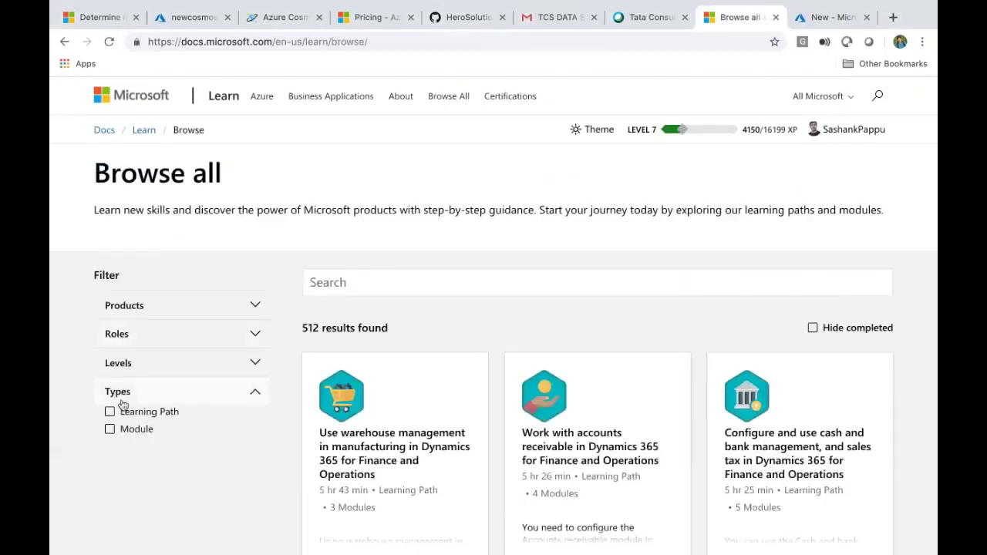
{"action": "left_click", "coordinate": [110, 413]}
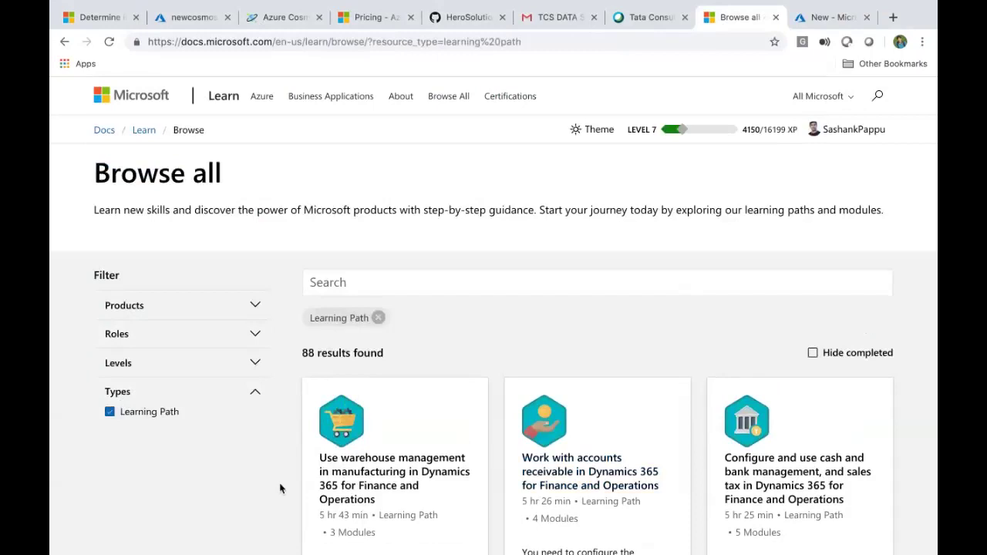
In the Azure portal, open the creation form for Azure Cosmos DB from the Databases category of the Marketplace.
{"action": "left_click", "coordinate": [820, 18]}
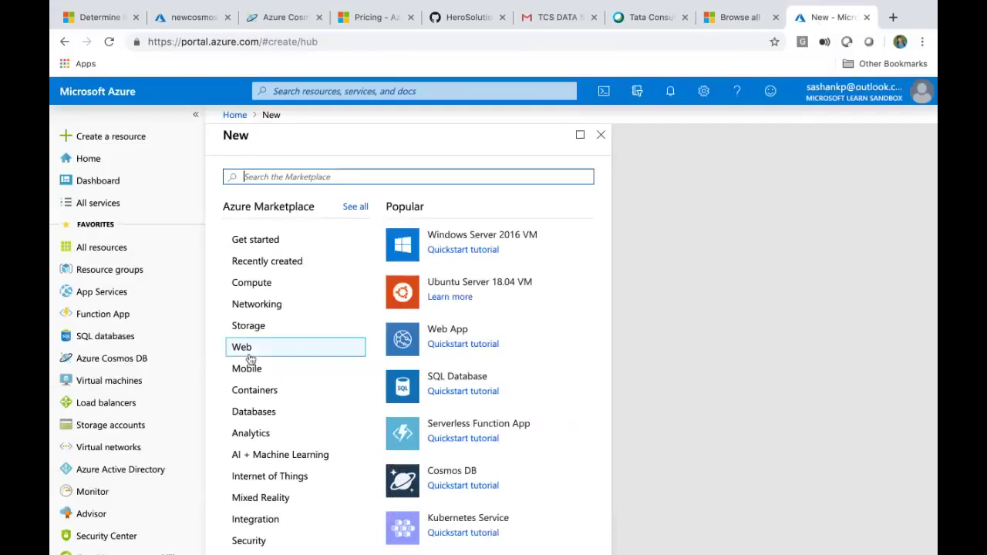
{"action": "left_click", "coordinate": [252, 414]}
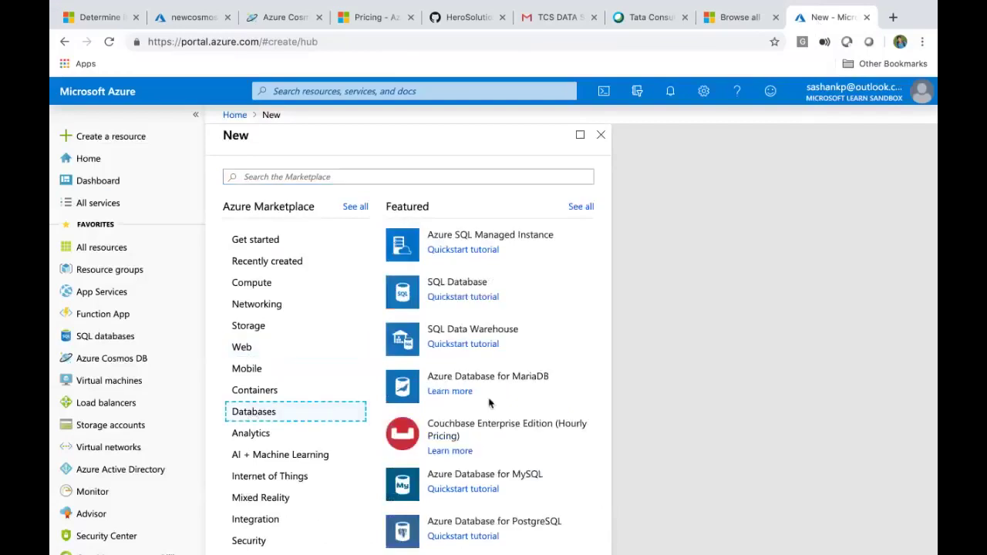
{"action": "scroll", "coordinate": [488, 403], "scroll_direction": "down", "scroll_amount": 3}
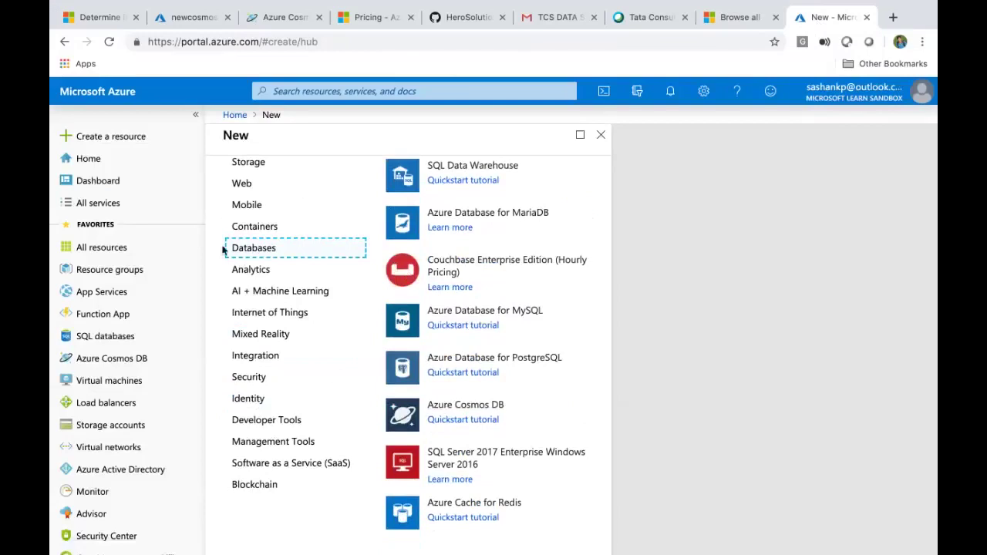
{"action": "left_click", "coordinate": [450, 409]}
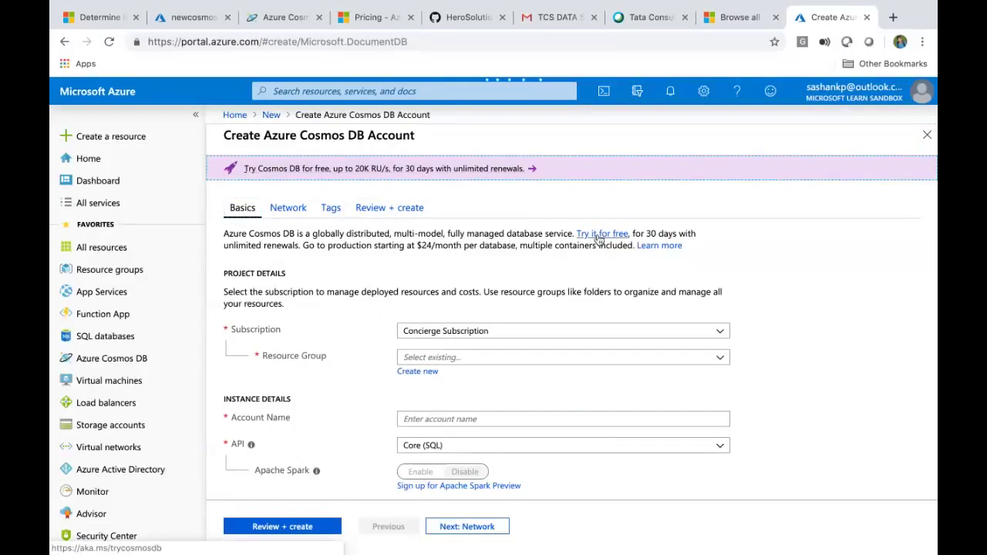
Review the basic account settings and assign the existing resource group ee982aab-dcc0-466d-abc2-c7e895e5bef8.
{"action": "scroll", "coordinate": [473, 257], "scroll_direction": "down", "scroll_amount": 2}
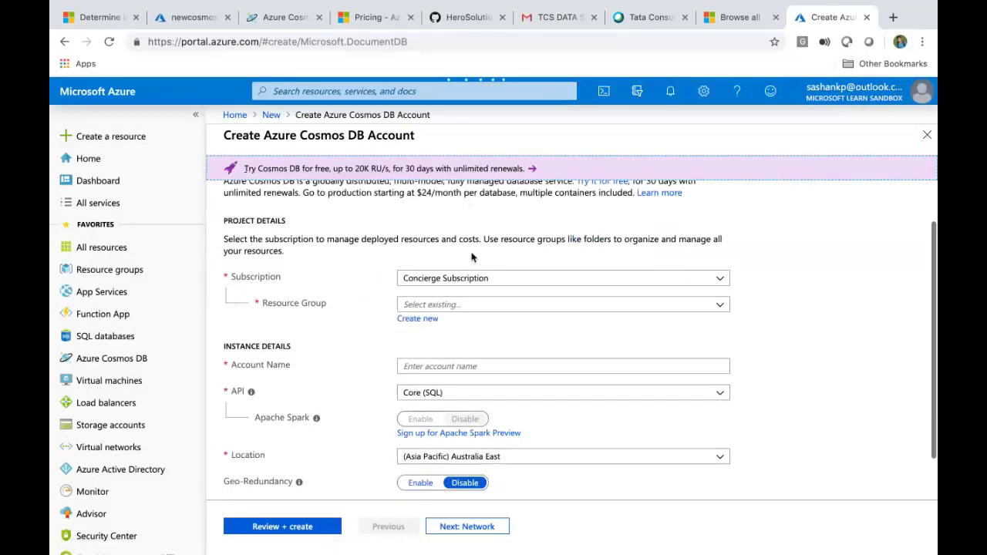
{"action": "scroll", "coordinate": [472, 258], "scroll_direction": "down", "scroll_amount": 1}
{"action": "scroll", "coordinate": [468, 251], "scroll_direction": "up", "scroll_amount": 3}
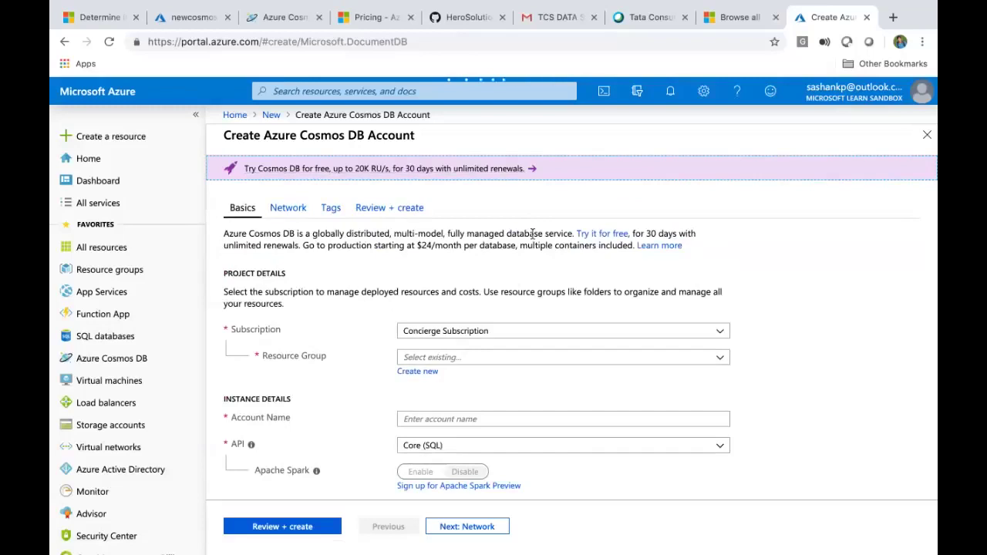
{"action": "left_click", "coordinate": [534, 355]}
{"action": "left_click", "coordinate": [532, 374]}
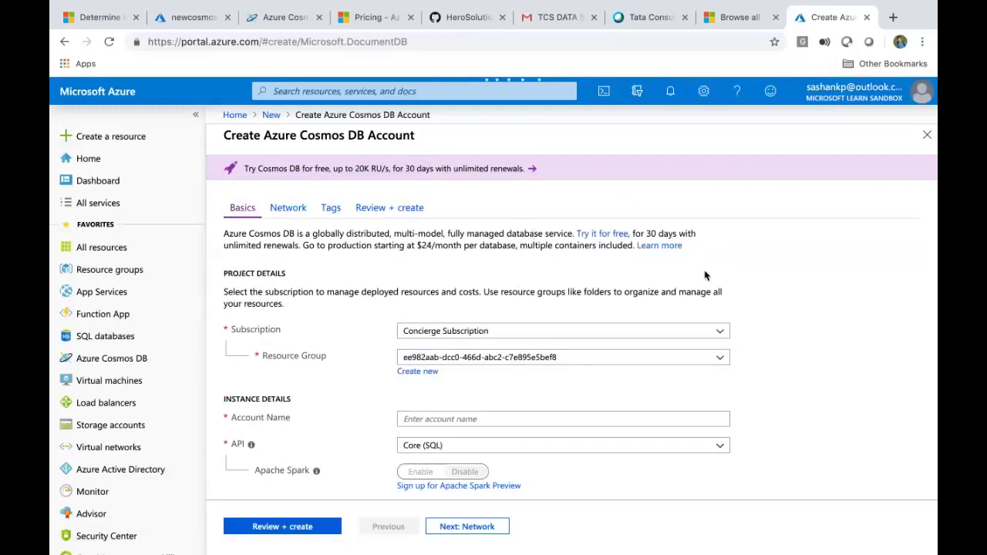
{"action": "key", "text": "ctrl+Left"}
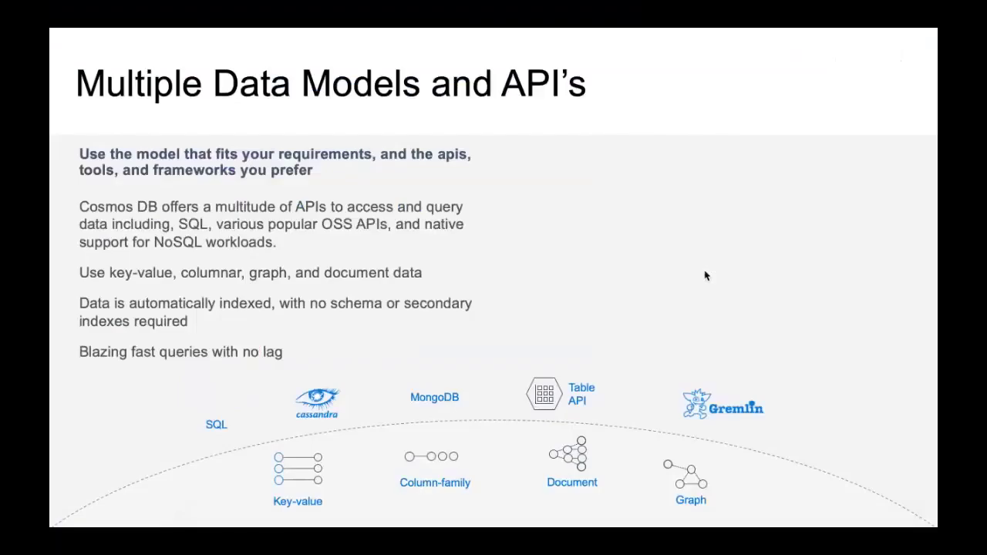
{"action": "key", "text": "ctrl+Right"}
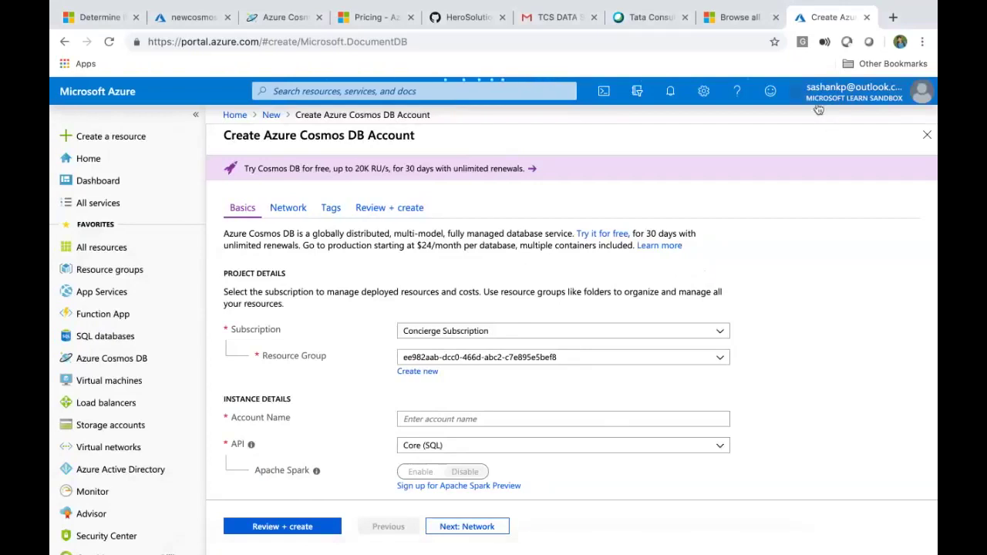
{"action": "mouse_move", "coordinate": [861, 106]}
{"action": "mouse_move", "coordinate": [890, 93]}
{"action": "left_click", "coordinate": [108, 279]}
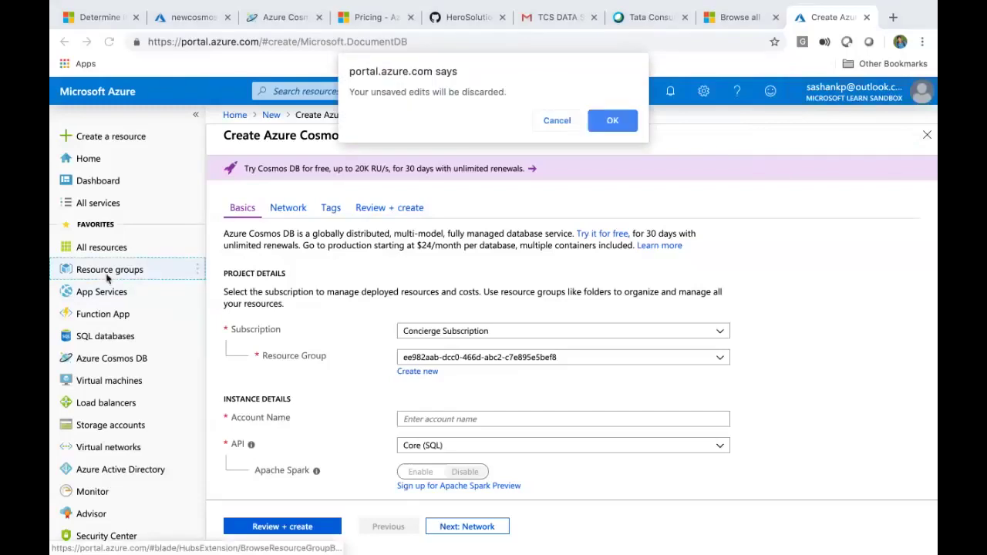
{"action": "left_click", "coordinate": [552, 121]}
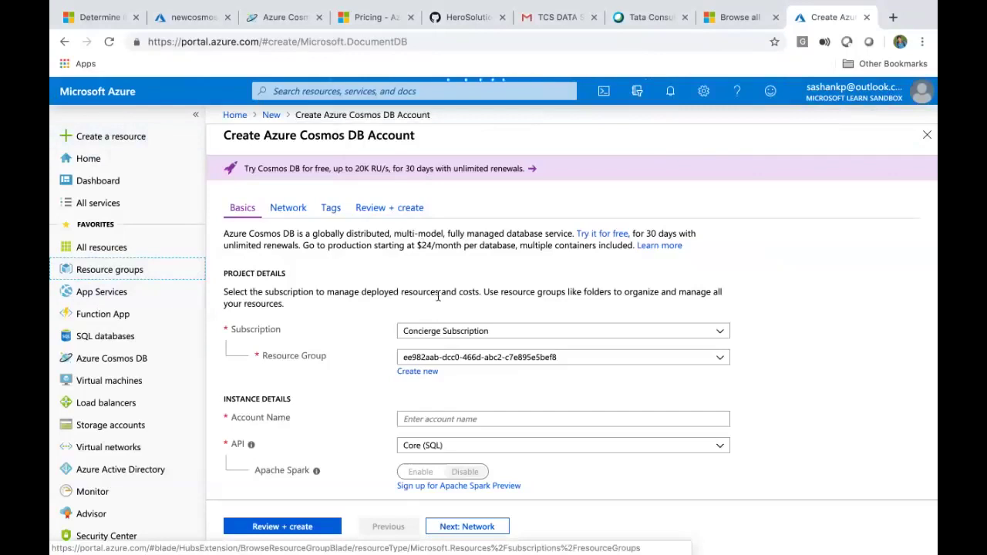
{"action": "left_click_drag", "start_coordinate": [441, 291], "coordinate": [726, 294]}
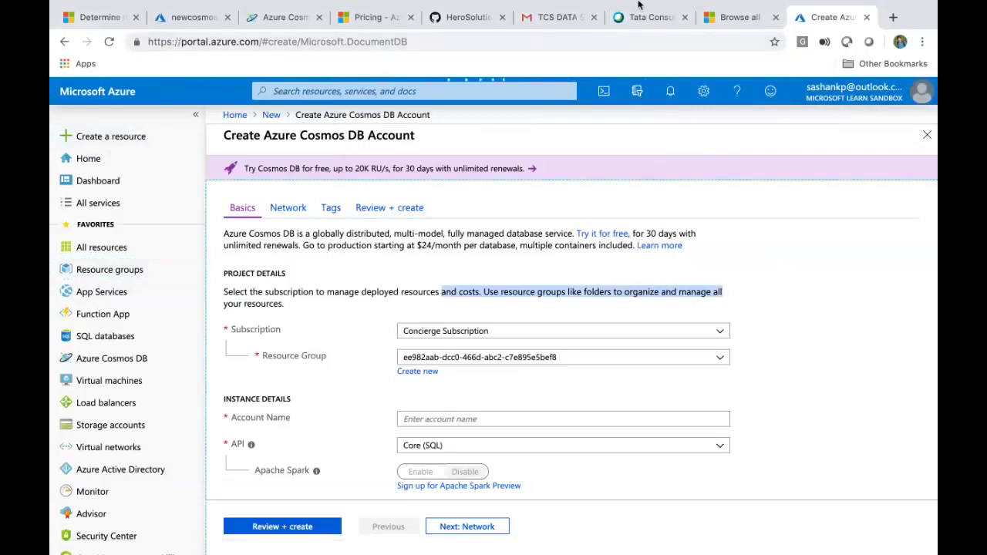
Search the Microsoft Learn catalog for "cosmos" and open the "Work with NoSQL data in Azure Cosmos DB" learning path.
{"action": "left_click", "coordinate": [736, 17]}
{"action": "left_click", "coordinate": [169, 229]}
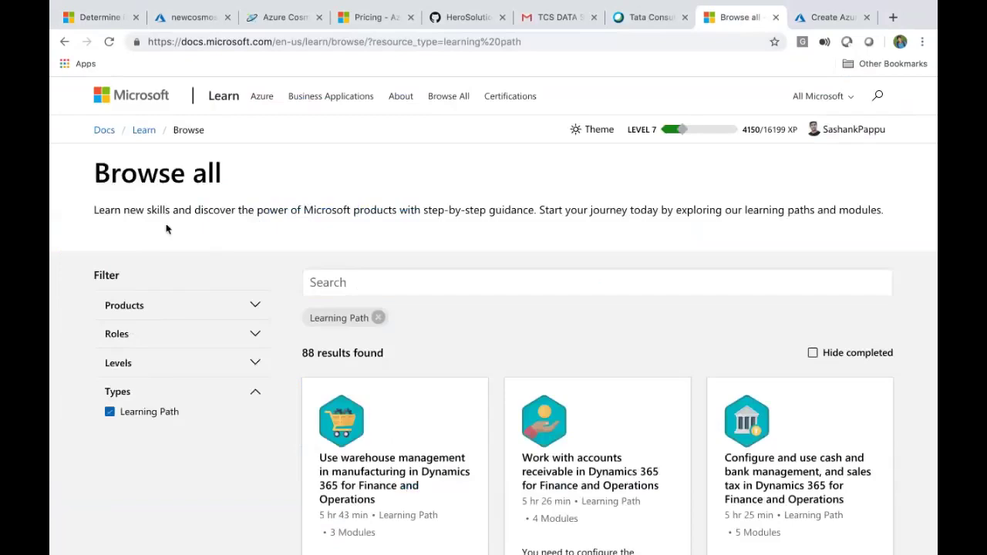
{"action": "left_click", "coordinate": [61, 42]}
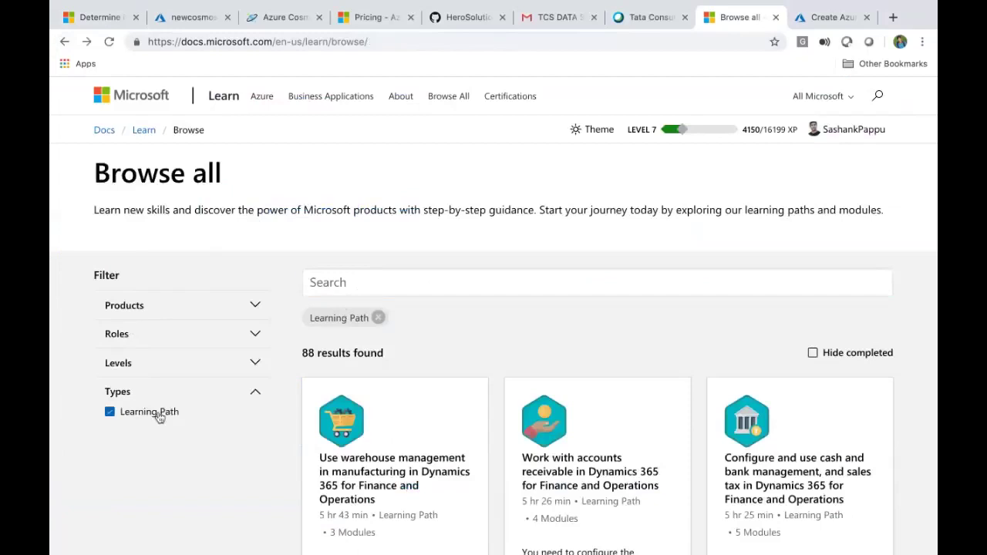
{"action": "left_click", "coordinate": [352, 282]}
{"action": "left_click", "coordinate": [327, 316]}
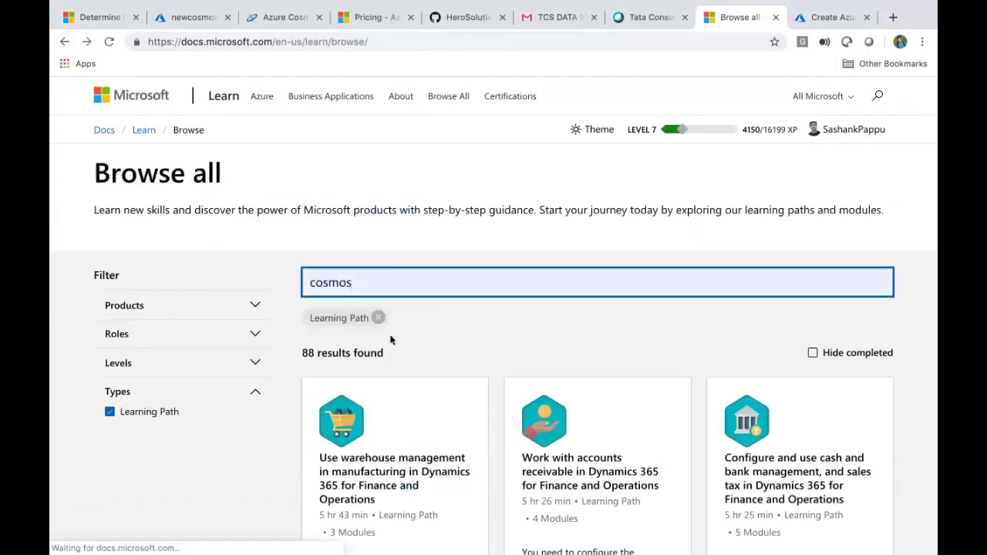
{"action": "left_click", "coordinate": [342, 418]}
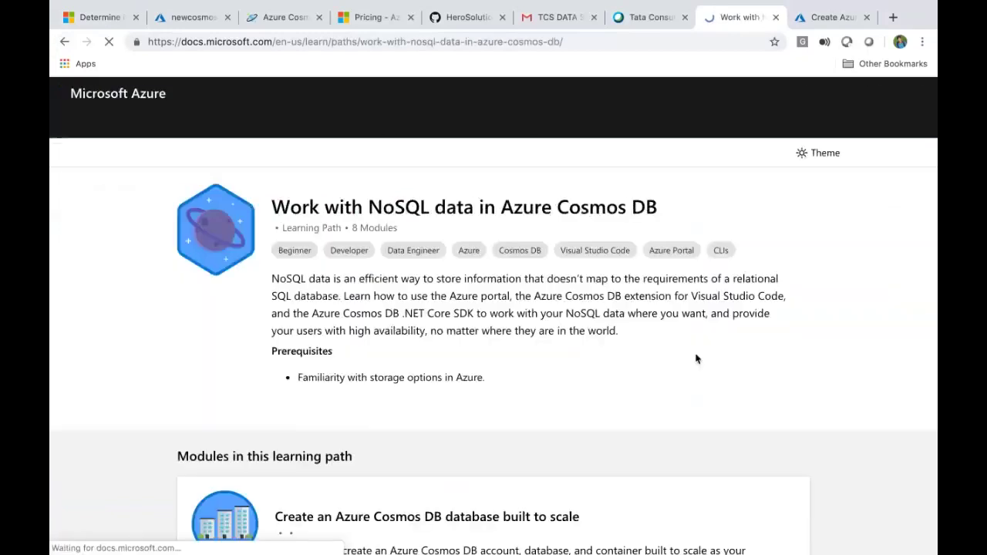
Open the unit "Create an Azure Cosmos DB account in the Azure portal" from the "Create an Azure Cosmos DB database built to scale" module.
{"action": "scroll", "coordinate": [403, 452], "scroll_direction": "down", "scroll_amount": 3}
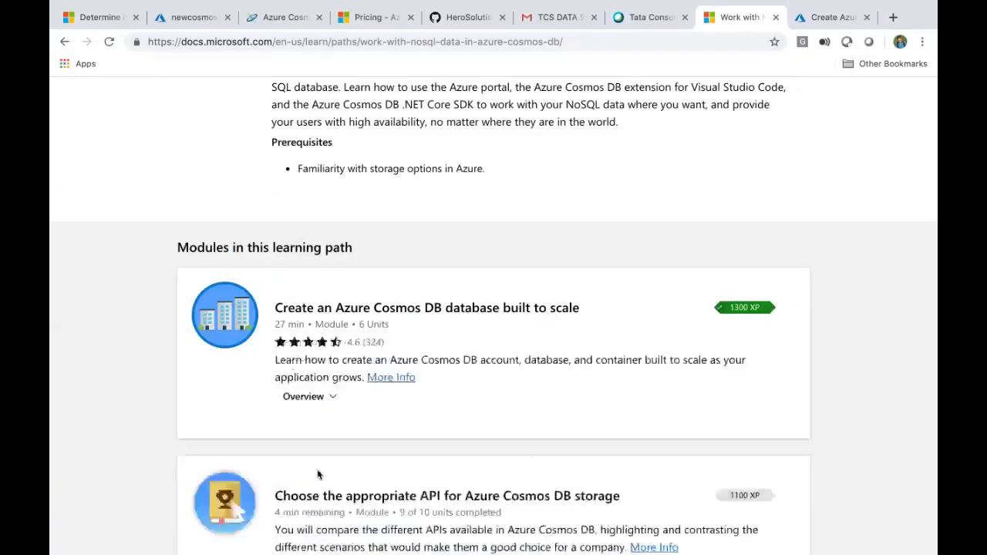
{"action": "left_click", "coordinate": [321, 400]}
{"action": "left_click", "coordinate": [326, 471]}
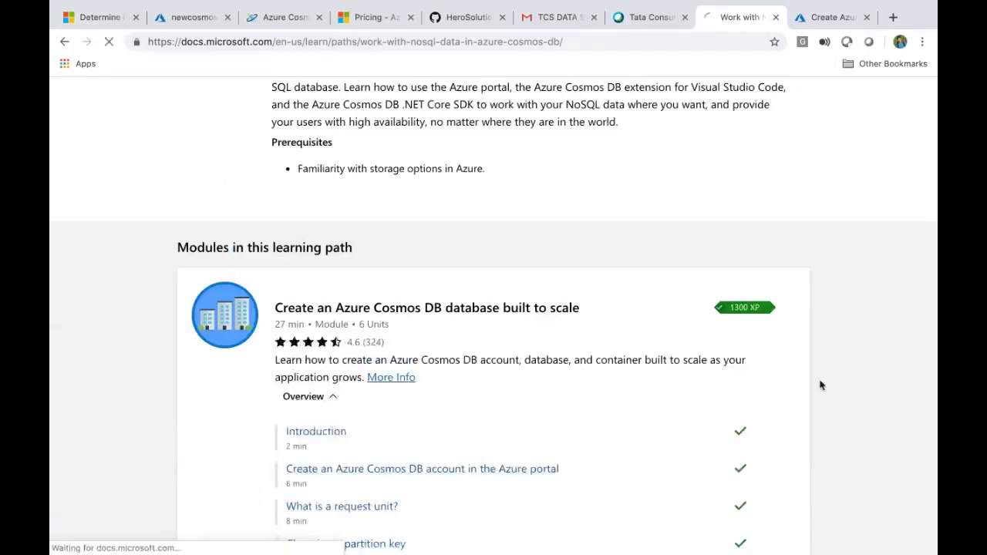
{"action": "scroll", "coordinate": [473, 372], "scroll_direction": "down", "scroll_amount": 2}
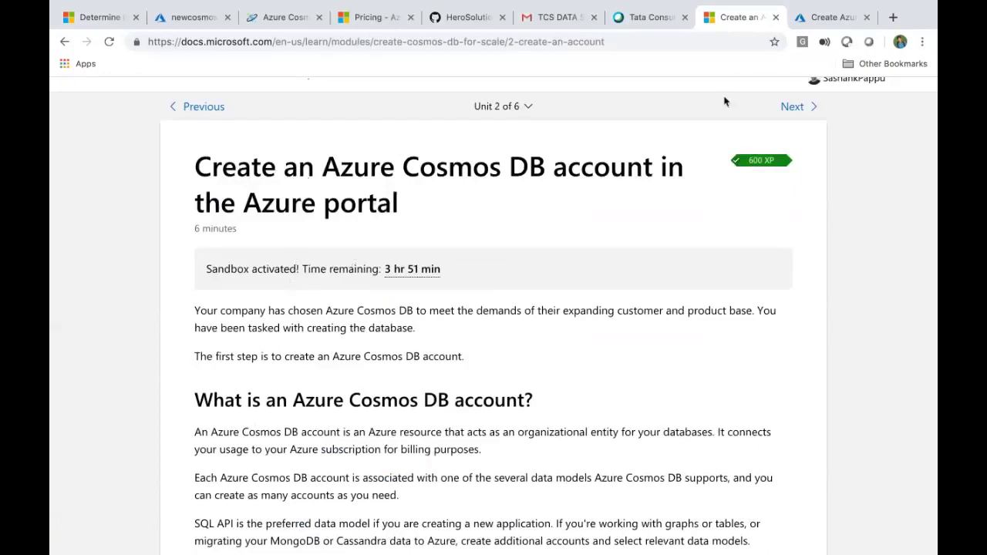
In the Azure portal's Cosmos DB creation form, name the account cosmosdbhol1 and choose the Core (SQL) API.
{"action": "left_click", "coordinate": [825, 17]}
{"action": "scroll", "coordinate": [308, 364], "scroll_direction": "down", "scroll_amount": 3}
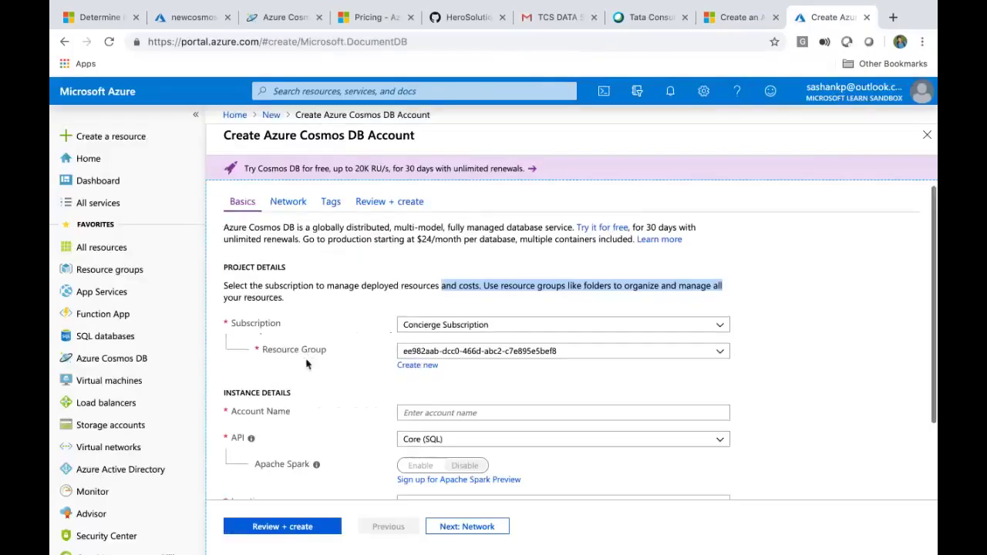
{"action": "left_click", "coordinate": [476, 322]}
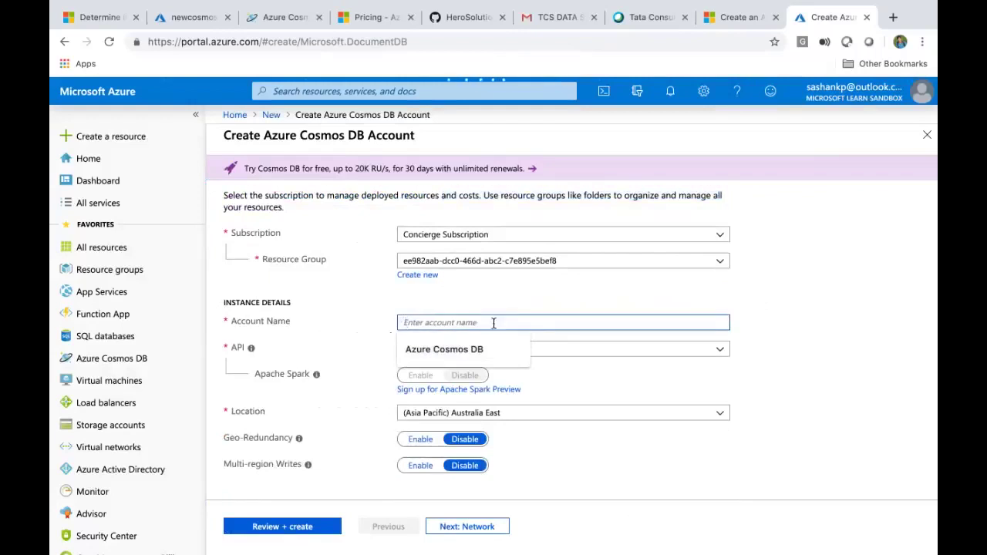
{"action": "type", "text": "cosmosd"}
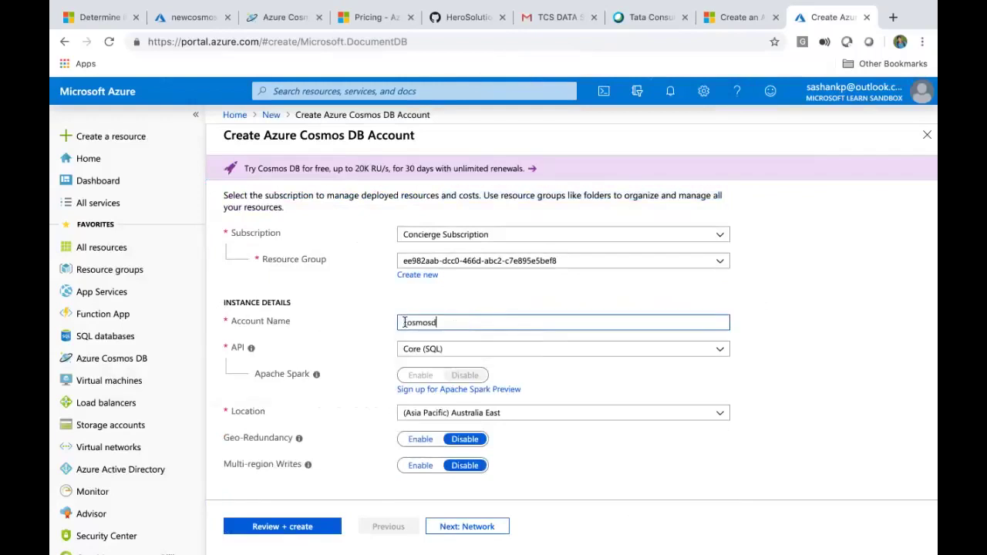
{"action": "type", "text": "bhol1"}
{"action": "left_click", "coordinate": [471, 349]}
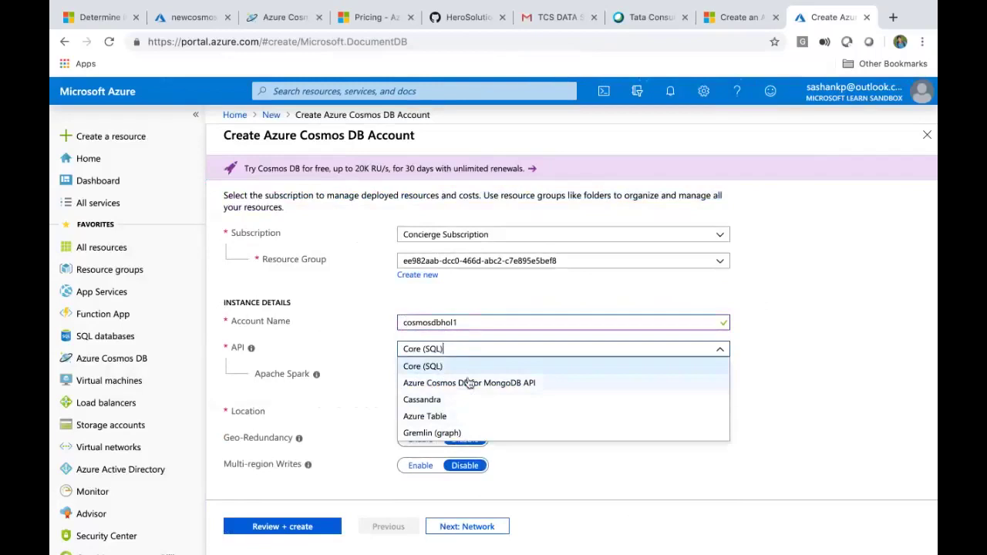
{"action": "left_click", "coordinate": [477, 368]}
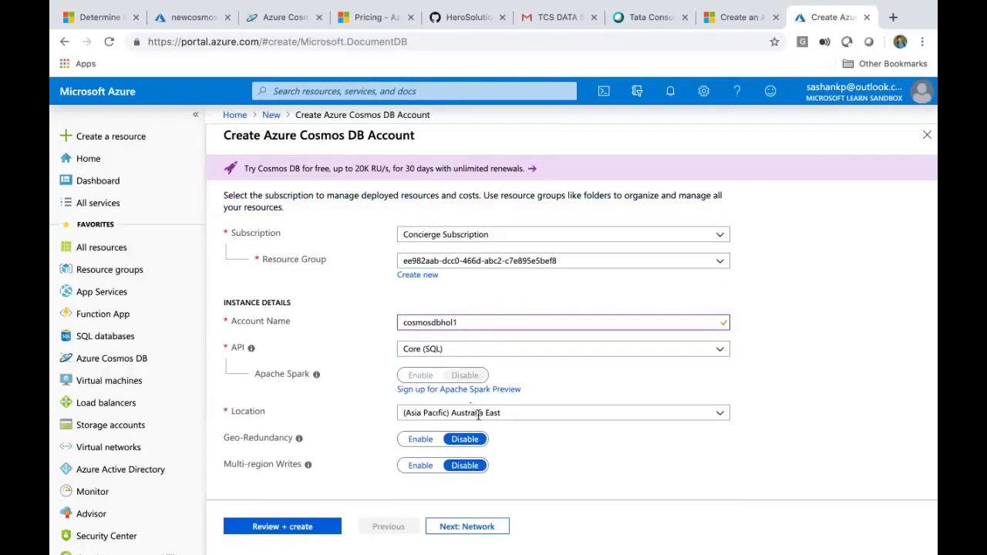
Set the account's location to (US) South Central US and enable multi-region writes.
{"action": "left_click", "coordinate": [478, 413]}
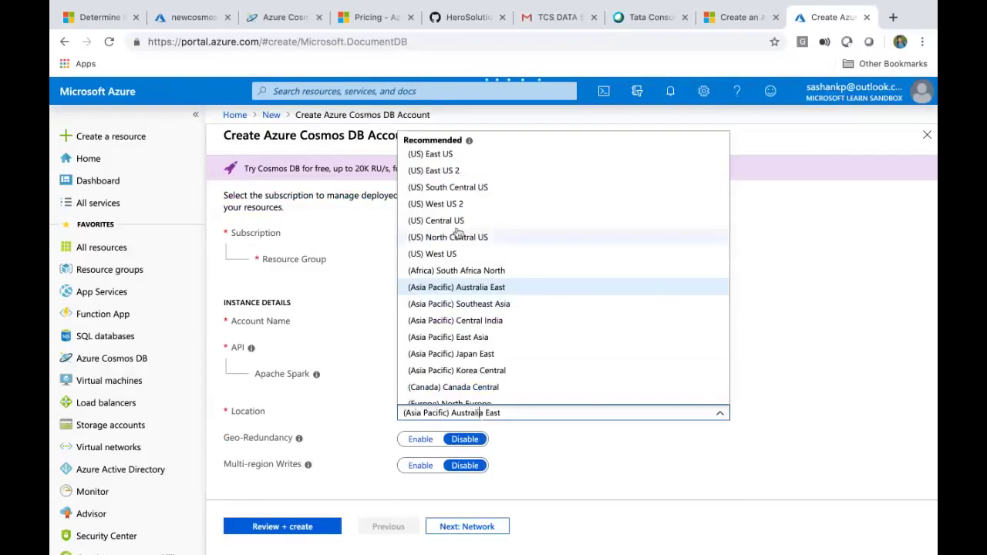
{"action": "left_click", "coordinate": [466, 188]}
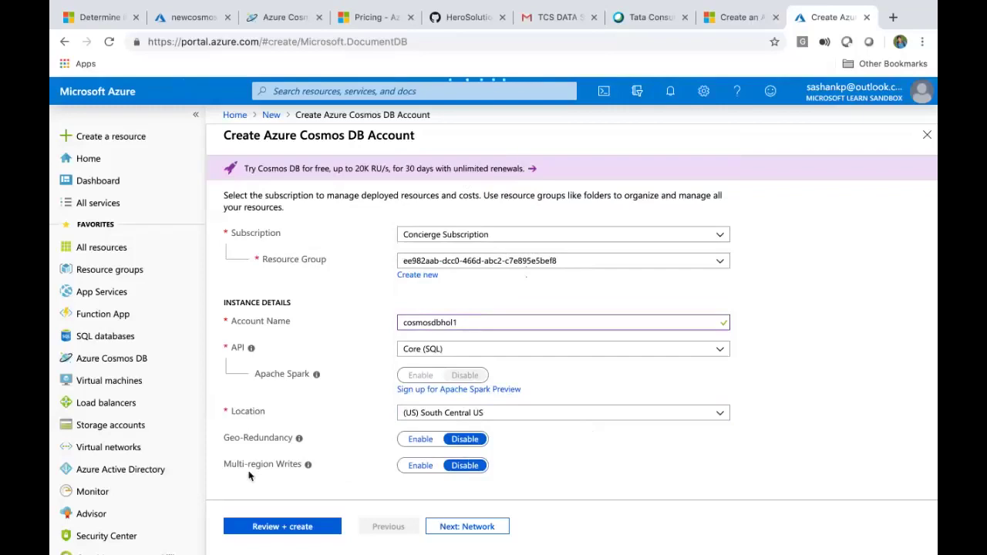
{"action": "left_click", "coordinate": [414, 471]}
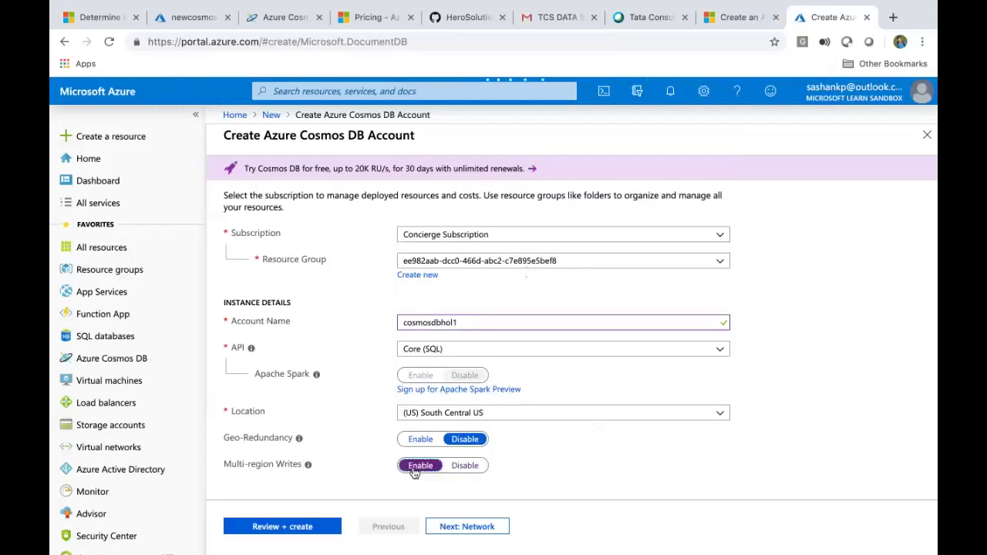
Validate the Cosmos DB account settings and start creating the account.
{"action": "left_click", "coordinate": [292, 531]}
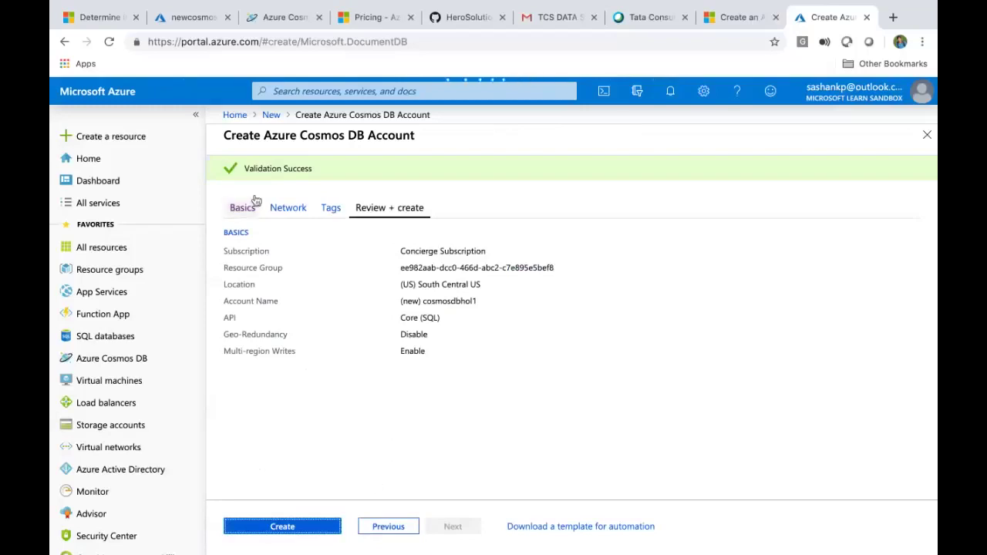
{"action": "left_click", "coordinate": [282, 526]}
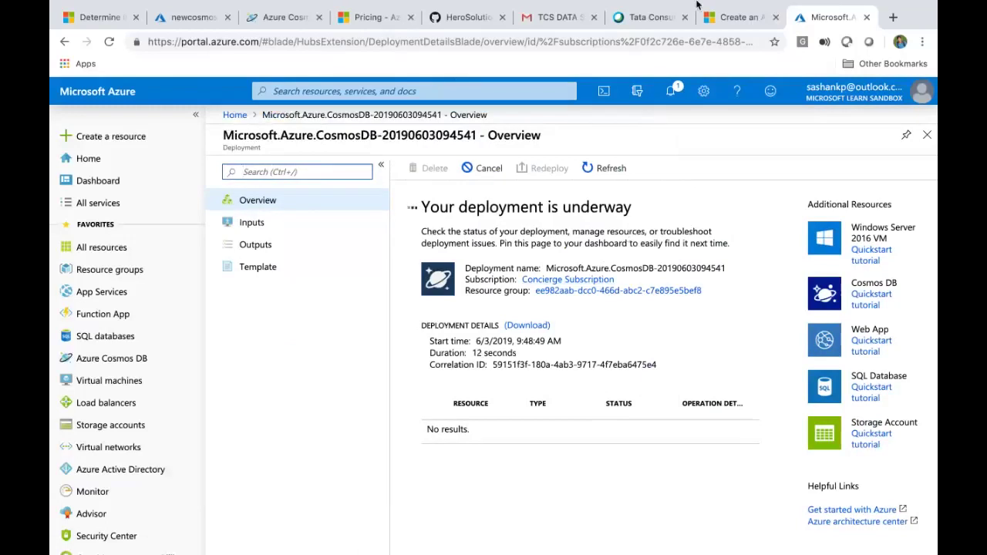
In the Microsoft Learn unit, read the instructions on opening the deployed account and the unit summary.
{"action": "left_click", "coordinate": [728, 16]}
{"action": "scroll", "coordinate": [582, 285], "scroll_direction": "down", "scroll_amount": 3}
{"action": "scroll", "coordinate": [576, 287], "scroll_direction": "down", "scroll_amount": 20}
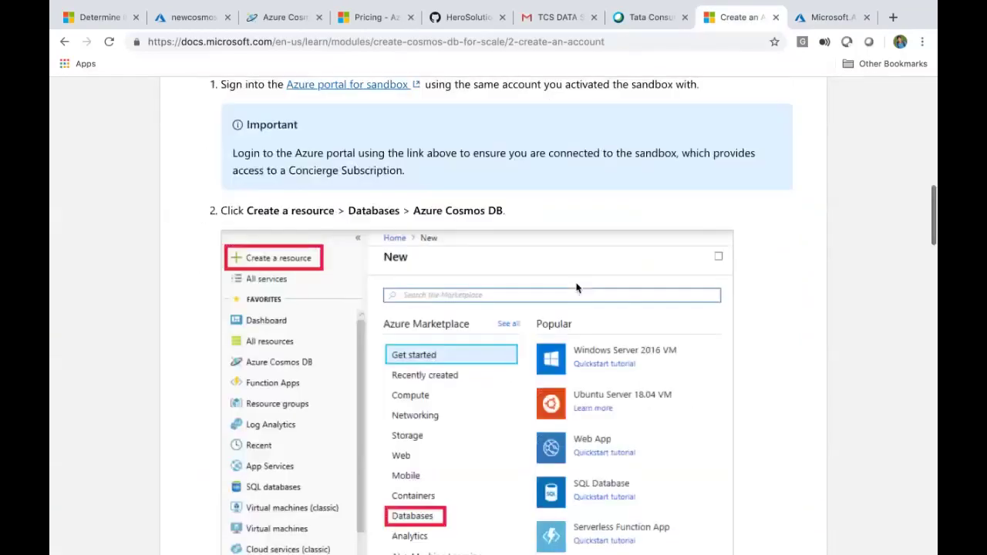
{"action": "scroll", "coordinate": [576, 287], "scroll_direction": "down", "scroll_amount": 3}
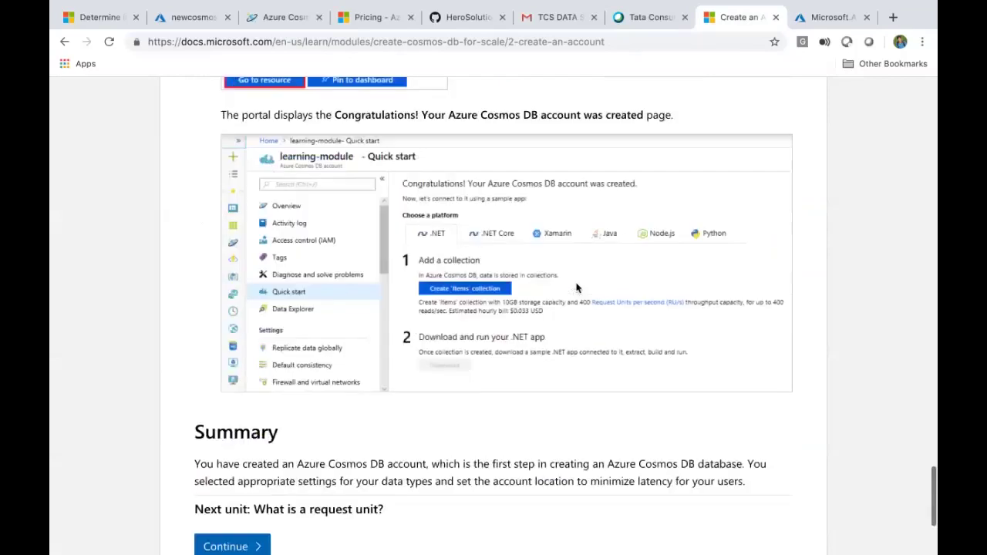
{"action": "scroll", "coordinate": [577, 287], "scroll_direction": "up", "scroll_amount": 2}
{"action": "scroll", "coordinate": [576, 288], "scroll_direction": "down", "scroll_amount": 1}
{"action": "scroll", "coordinate": [576, 287], "scroll_direction": "up", "scroll_amount": 3}
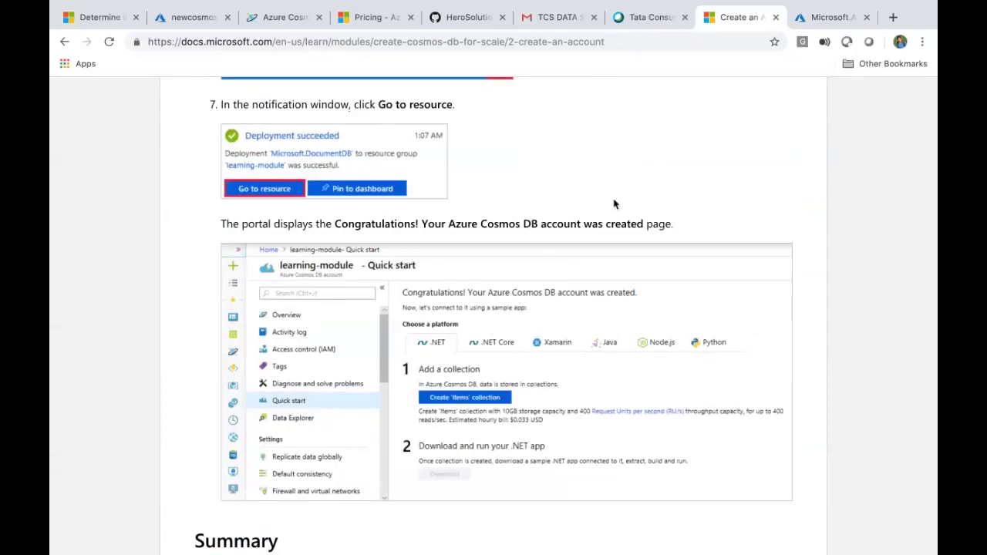
{"action": "key", "text": "ctrl+Right"}
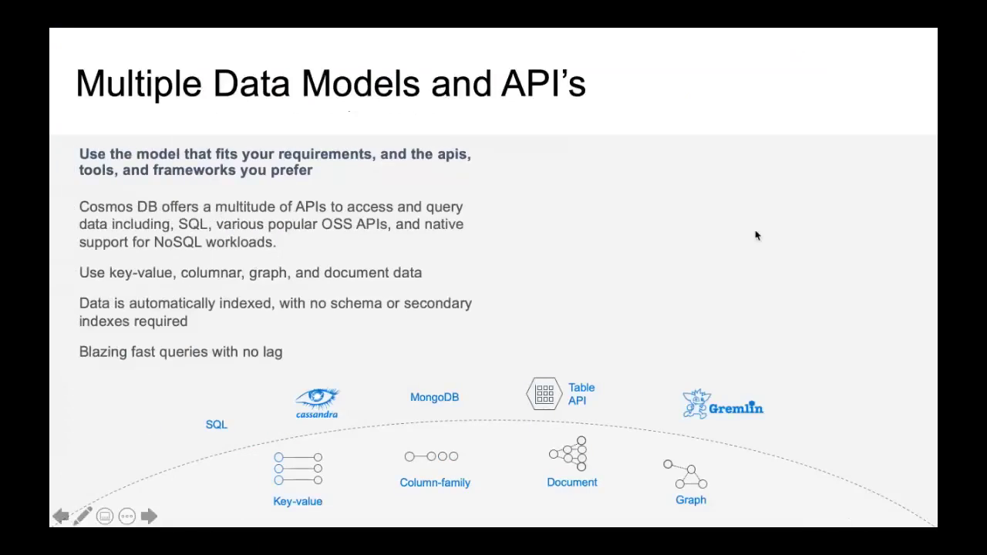
{"action": "key", "text": "ctrl+Left"}
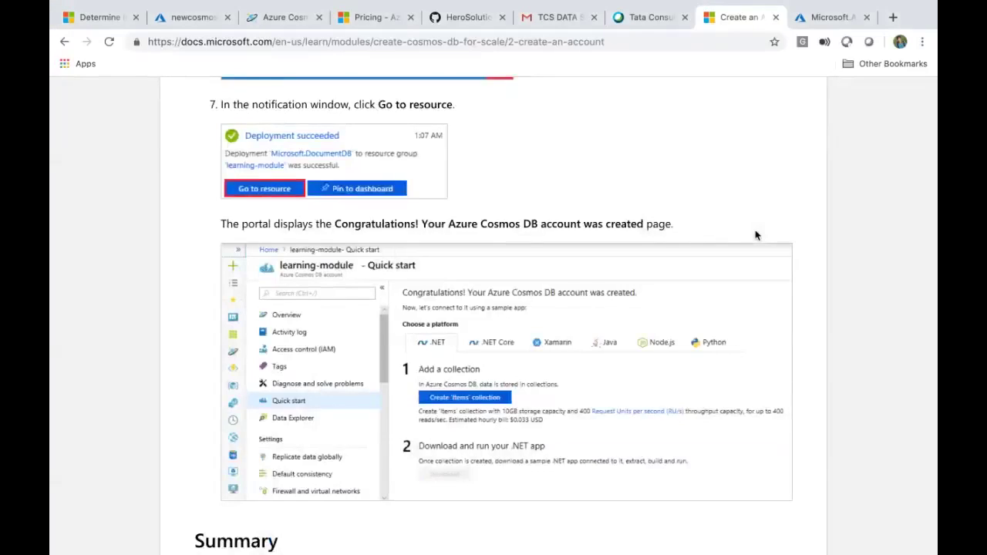
Return to the Azure portal and check the deployment's status in the notifications.
{"action": "left_click", "coordinate": [825, 17]}
{"action": "left_click", "coordinate": [672, 91]}
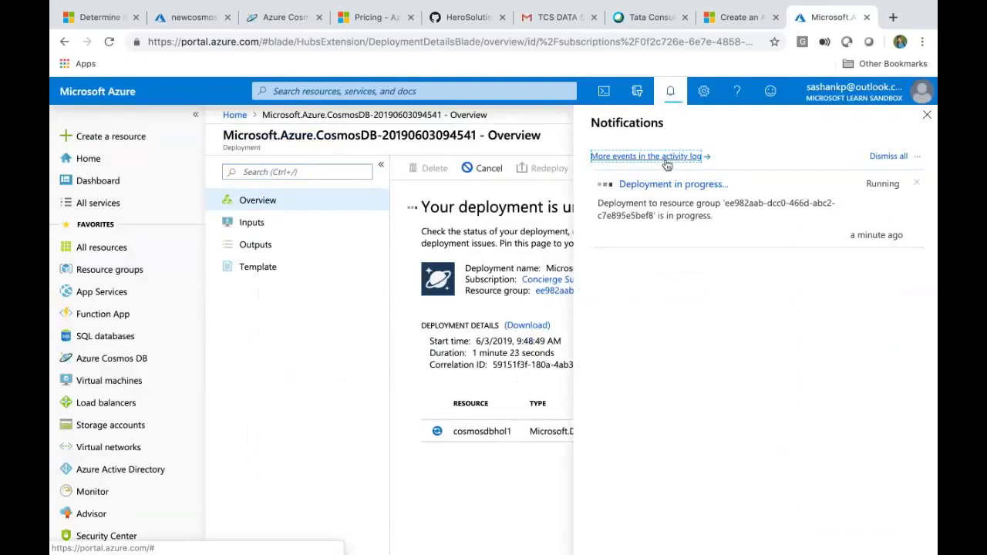
{"action": "key", "text": "super+Tab"}
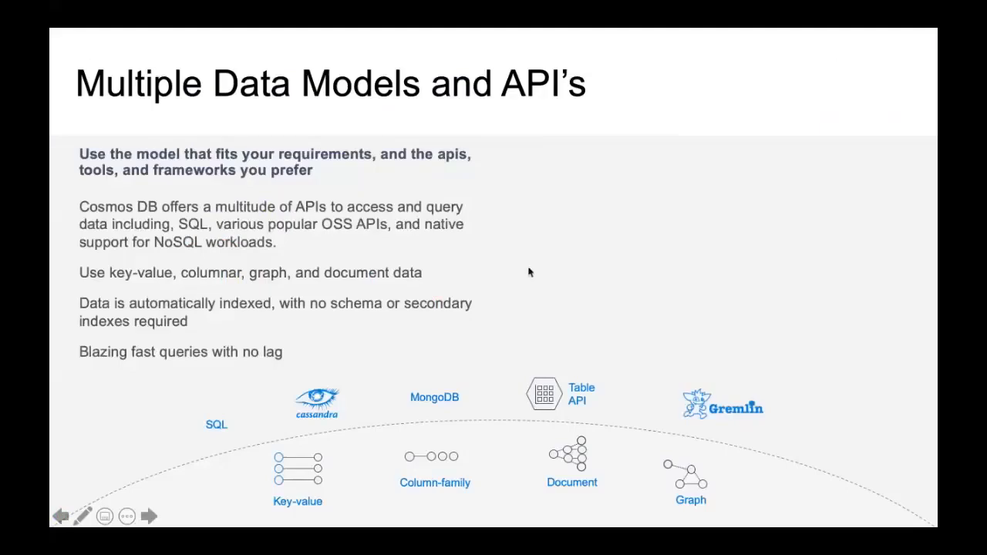
{"action": "key", "text": "Right"}
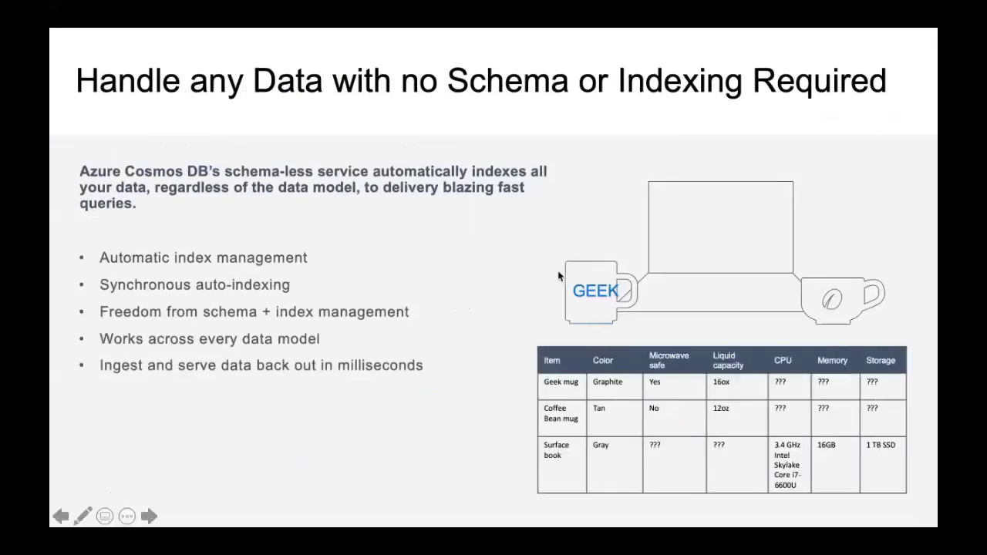
{"action": "key", "text": "Right"}
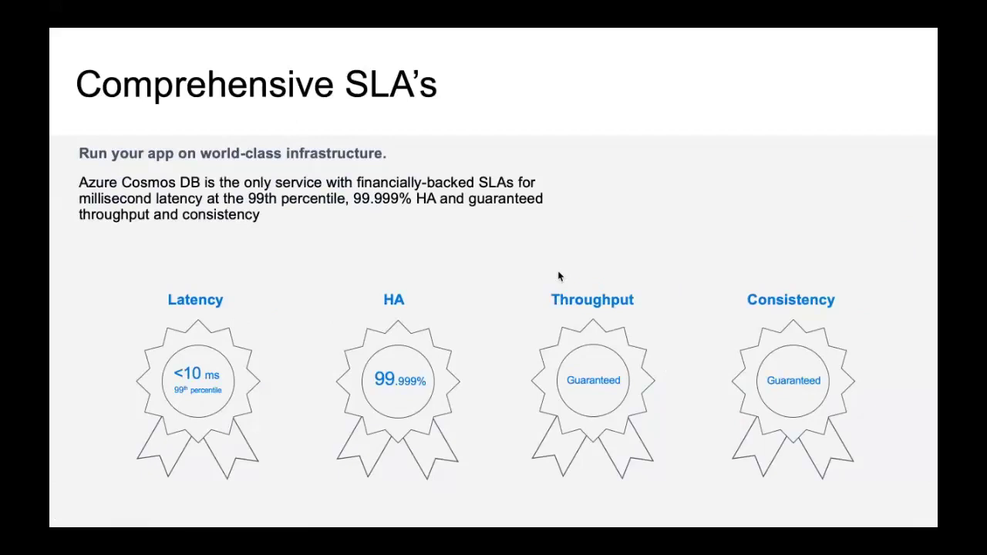
{"action": "key", "text": "Right"}
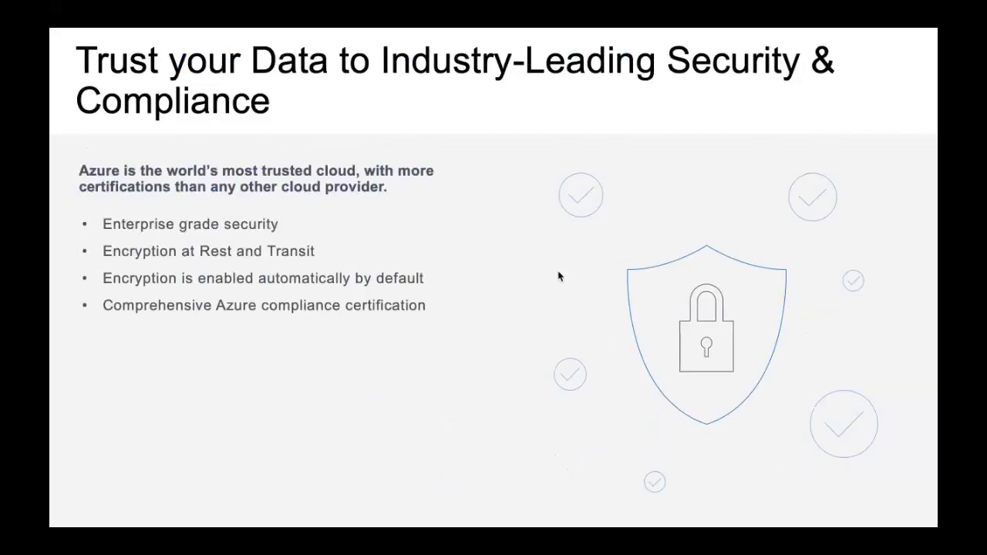
{"action": "key", "text": "Right"}
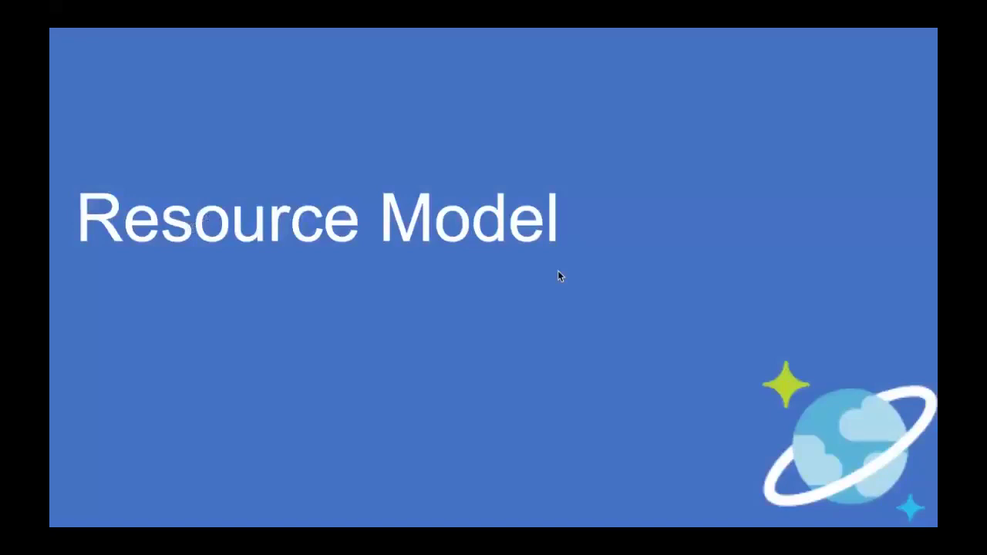
{"action": "key", "text": "super+Tab"}
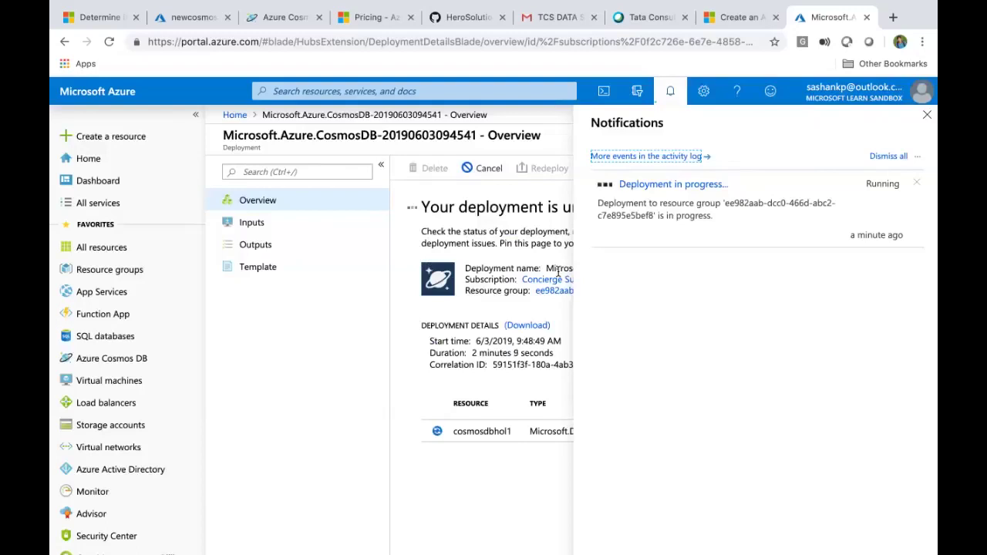
{"action": "key", "text": "super+Tab"}
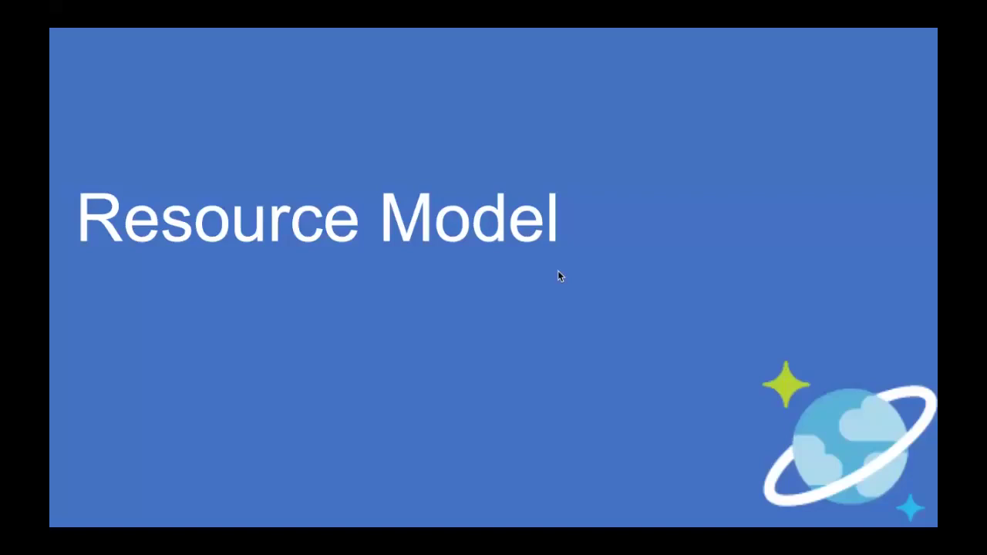
Return to the Azure portal and open the deployed Cosmos DB account from its deployment notification.
{"action": "key", "text": "super+Tab"}
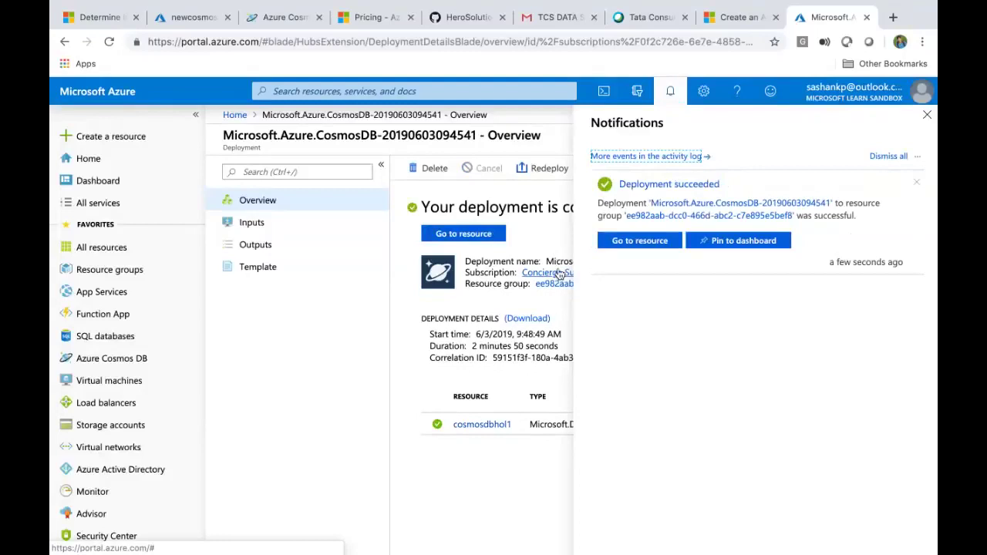
{"action": "left_click", "coordinate": [649, 243]}
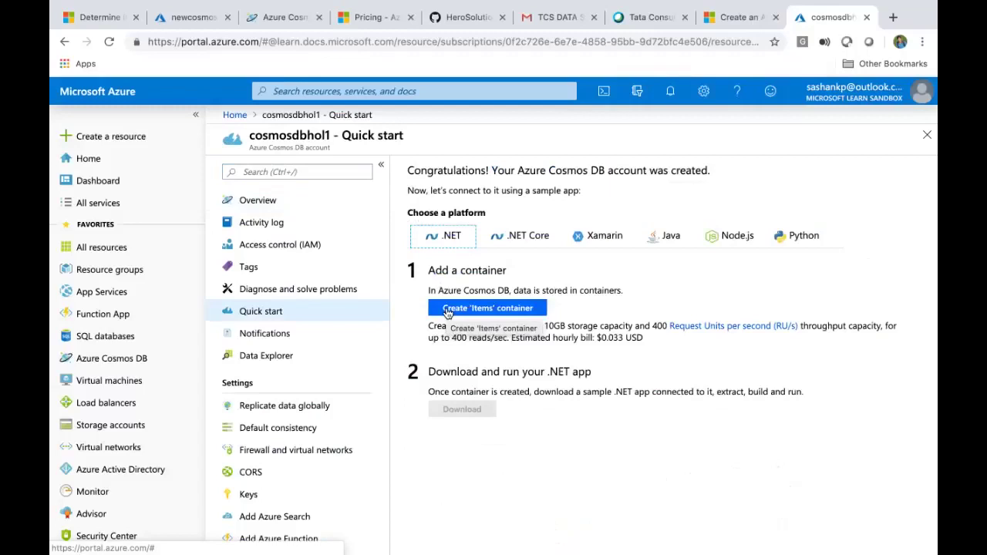
{"action": "left_click", "coordinate": [447, 310]}
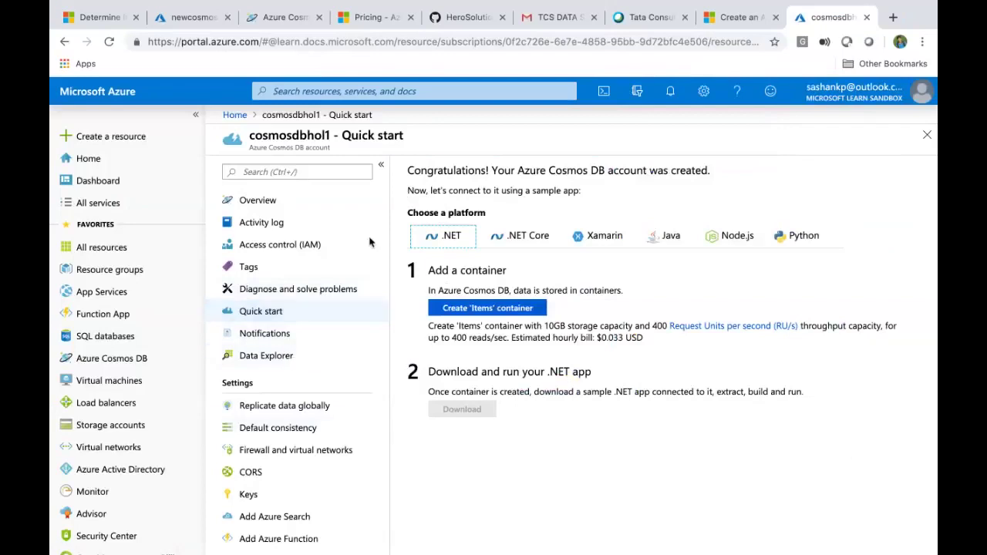
Open the cosmosdbhol1 account's Data Explorer and look at the options for creating a container or database.
{"action": "left_click", "coordinate": [322, 361]}
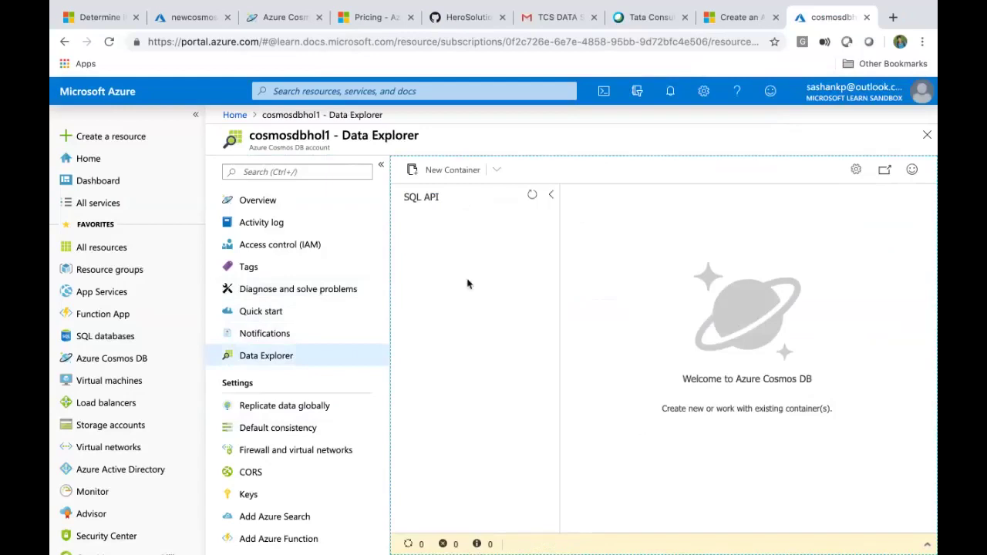
{"action": "left_click", "coordinate": [498, 170]}
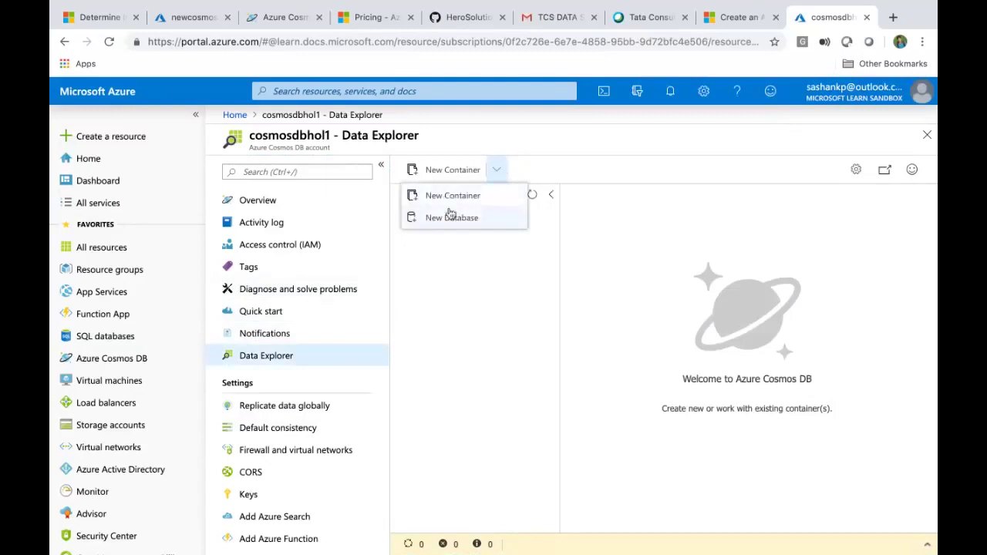
{"action": "left_click", "coordinate": [443, 300]}
{"action": "left_click", "coordinate": [498, 171]}
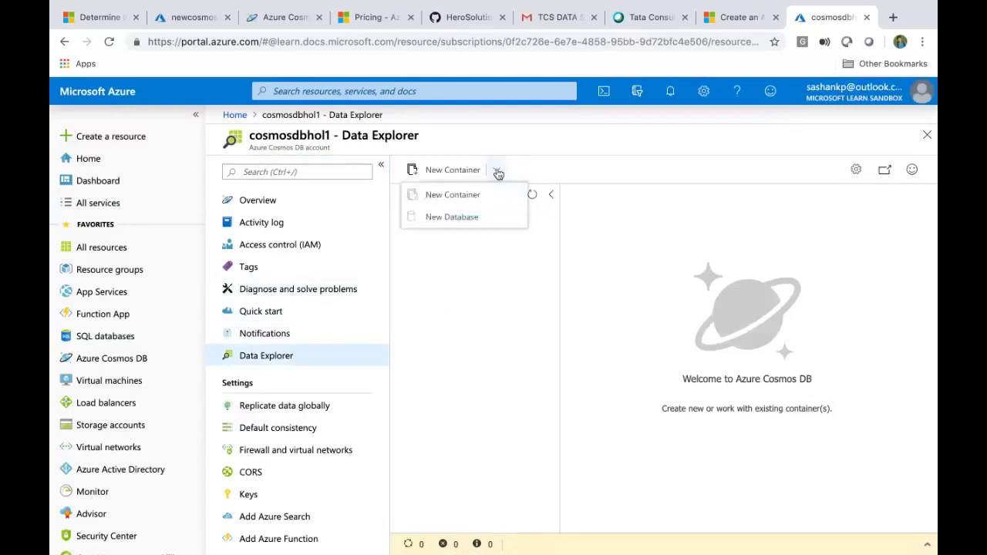
{"action": "left_click", "coordinate": [488, 304]}
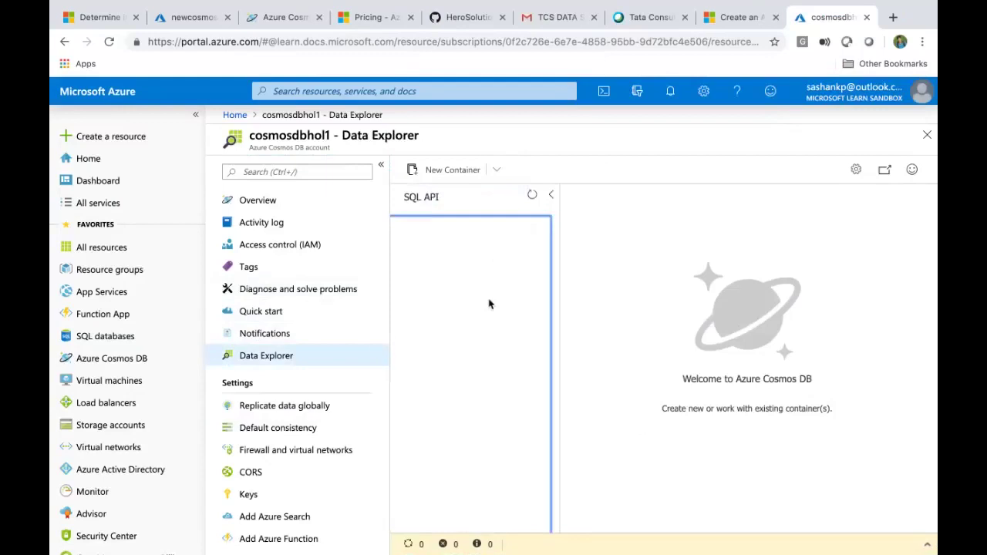
{"action": "key", "text": "super+Tab"}
{"action": "key", "text": "super+Tab"}
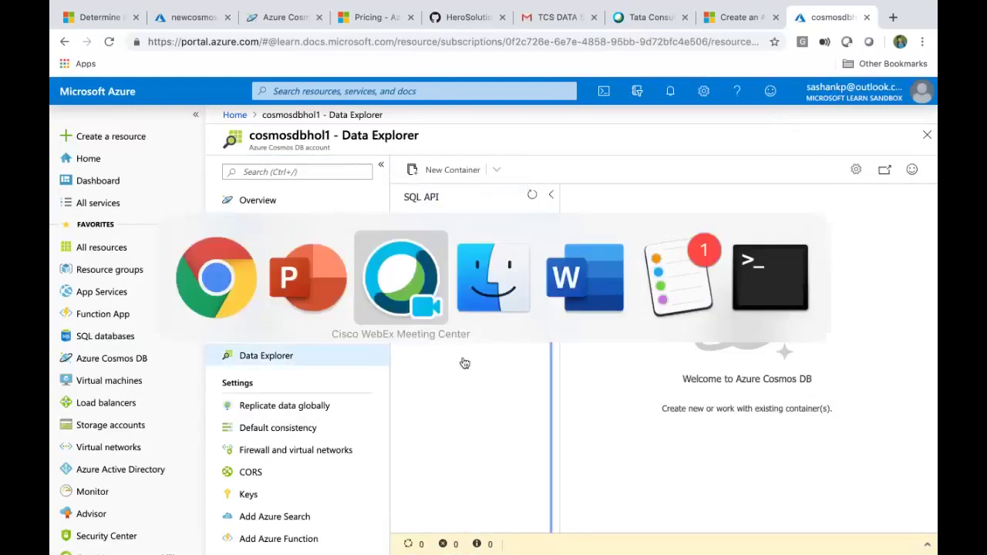
{"action": "key", "text": "Right"}
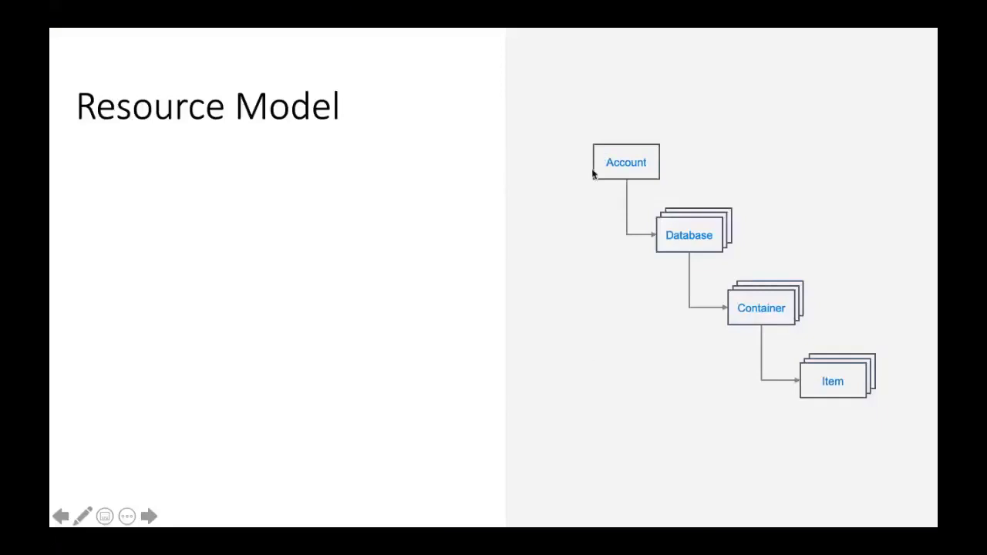
{"action": "left_click", "coordinate": [755, 286]}
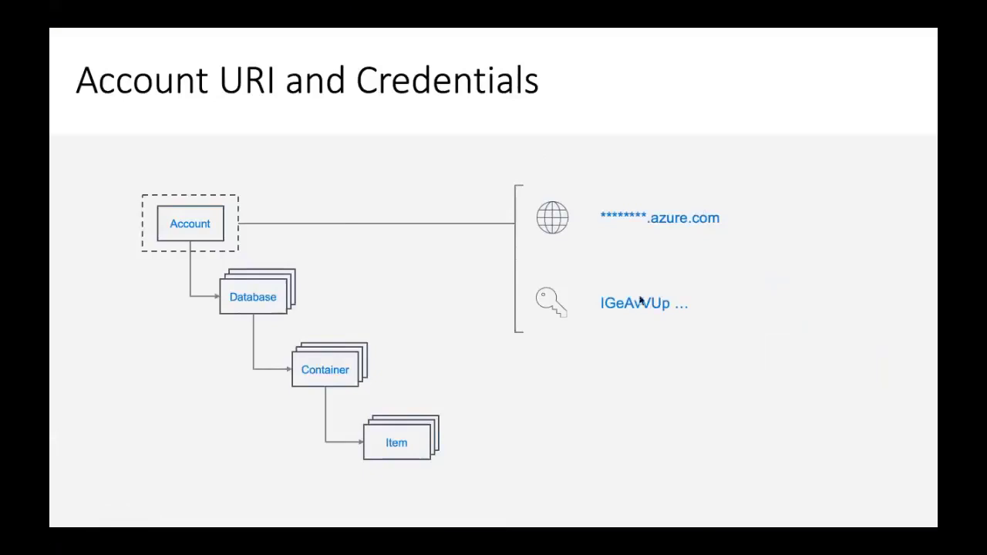
{"action": "left_click", "coordinate": [673, 286]}
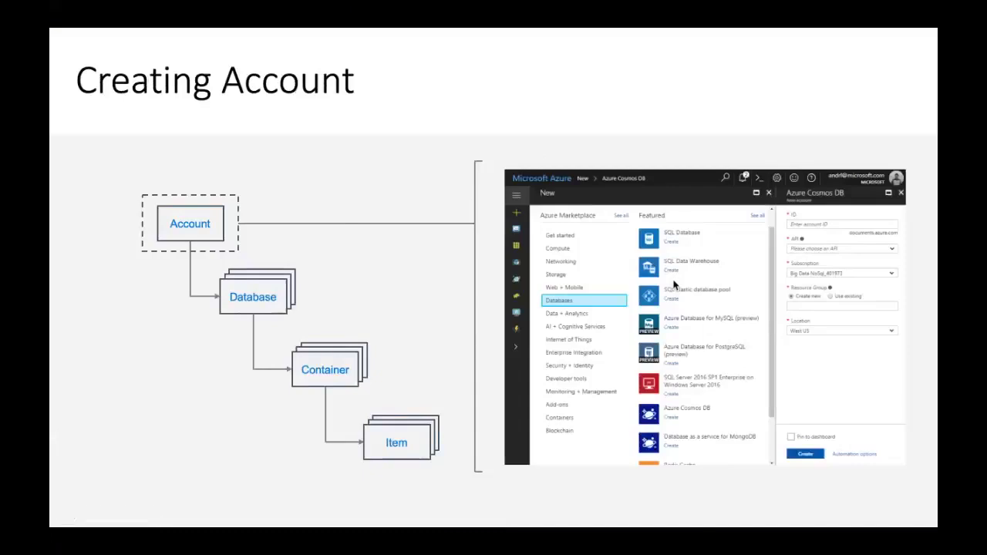
{"action": "left_click", "coordinate": [673, 286]}
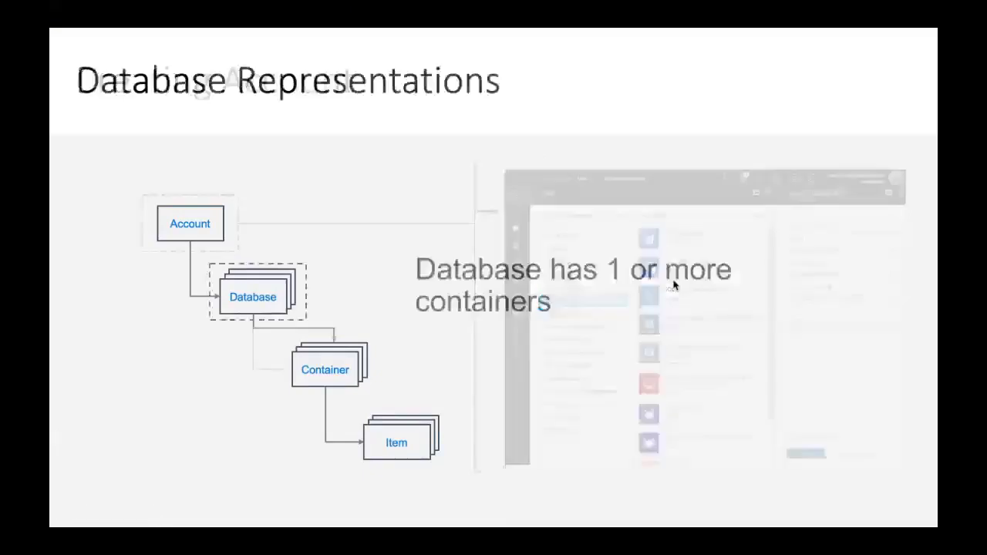
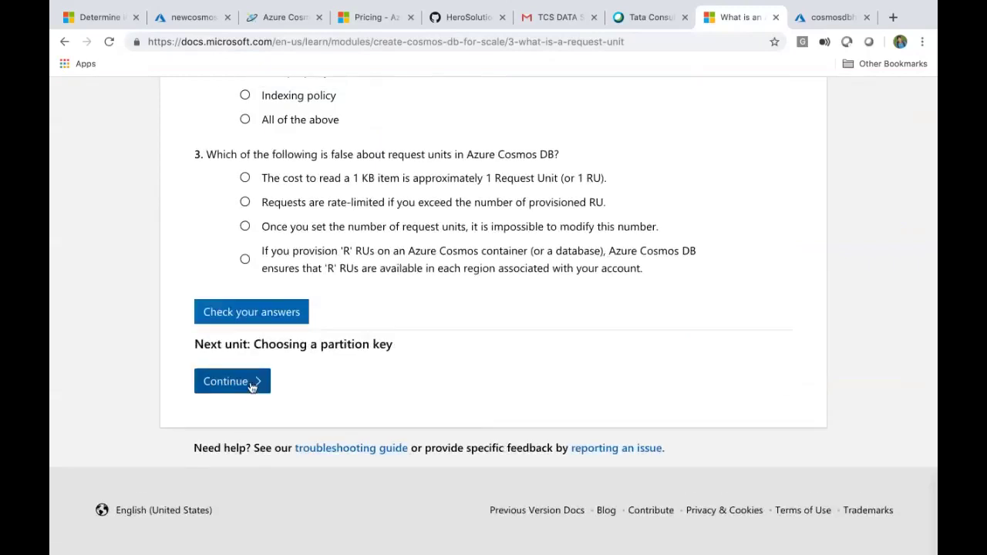
Move on through the Microsoft Learn module to the unit Create a database and container in Azure Cosmos DB.
{"action": "left_click", "coordinate": [253, 381]}
{"action": "scroll", "coordinate": [555, 371], "scroll_direction": "down", "scroll_amount": 20}
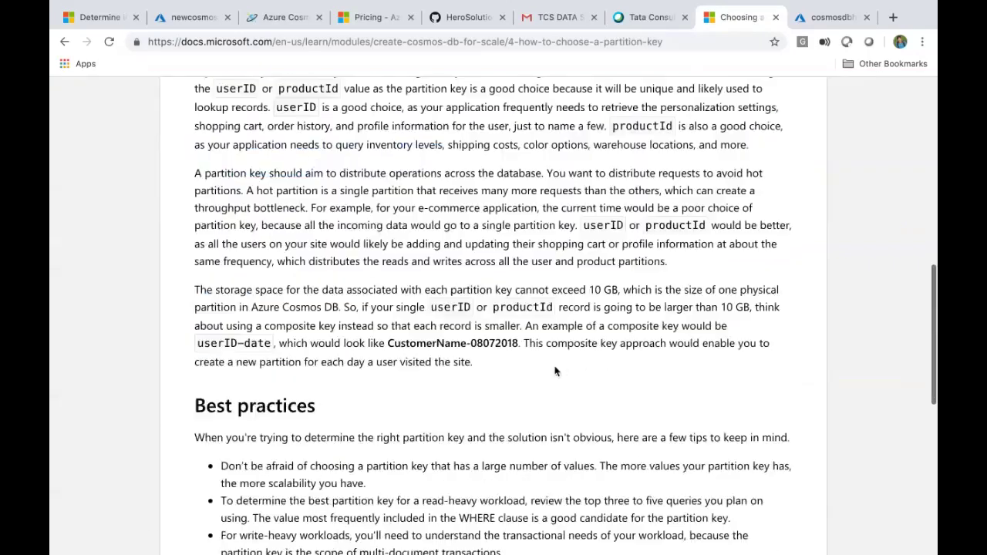
{"action": "left_click", "coordinate": [262, 383]}
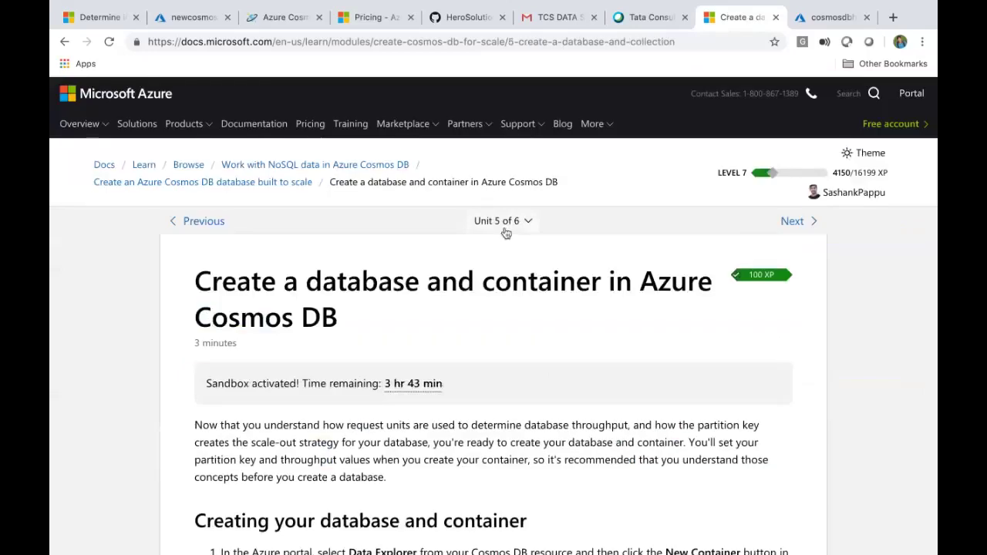
{"action": "left_click", "coordinate": [503, 223]}
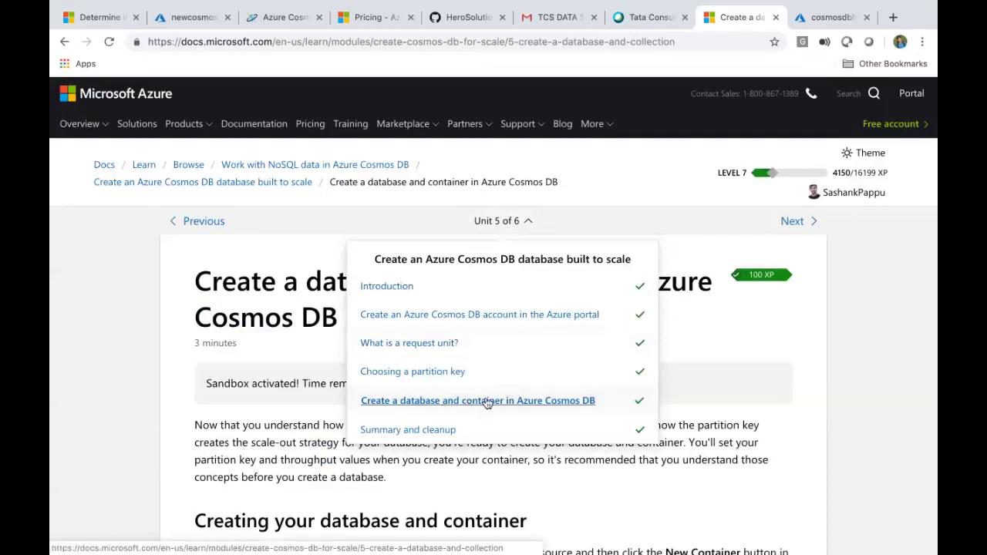
{"action": "left_click", "coordinate": [500, 475]}
Read the unit's instructions and suggested values for creating a database and container.
{"action": "scroll", "coordinate": [500, 474], "scroll_direction": "down", "scroll_amount": 3}
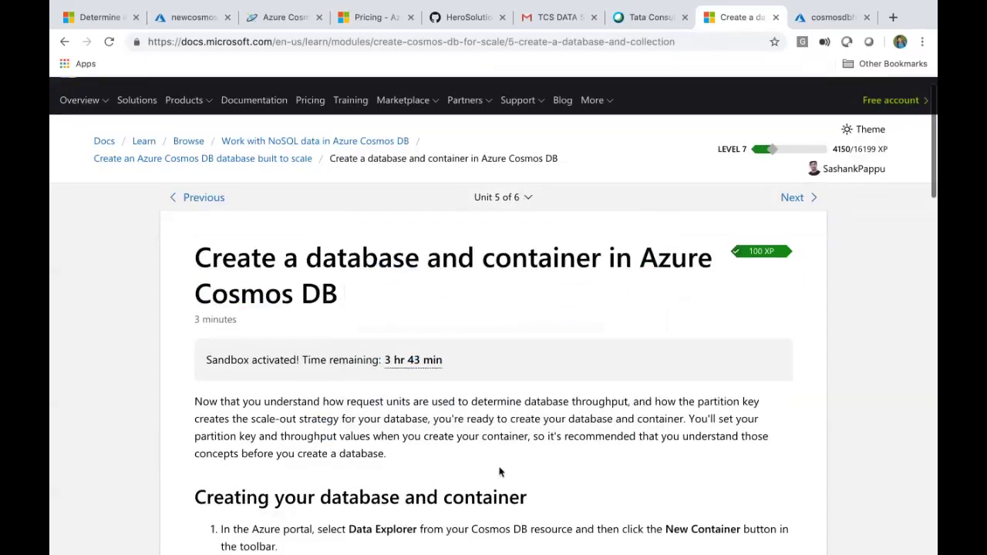
{"action": "scroll", "coordinate": [500, 471], "scroll_direction": "down", "scroll_amount": 1}
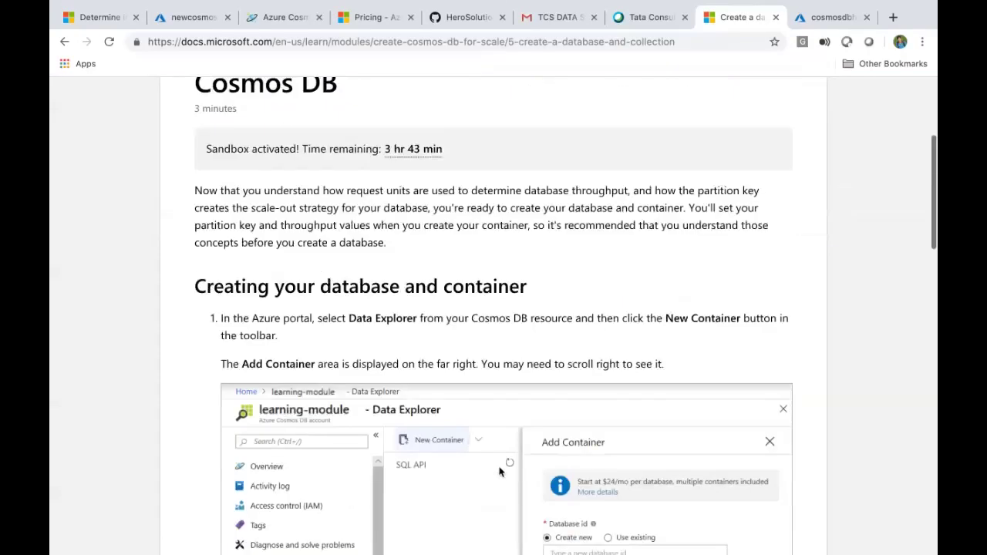
{"action": "scroll", "coordinate": [500, 471], "scroll_direction": "down", "scroll_amount": 20}
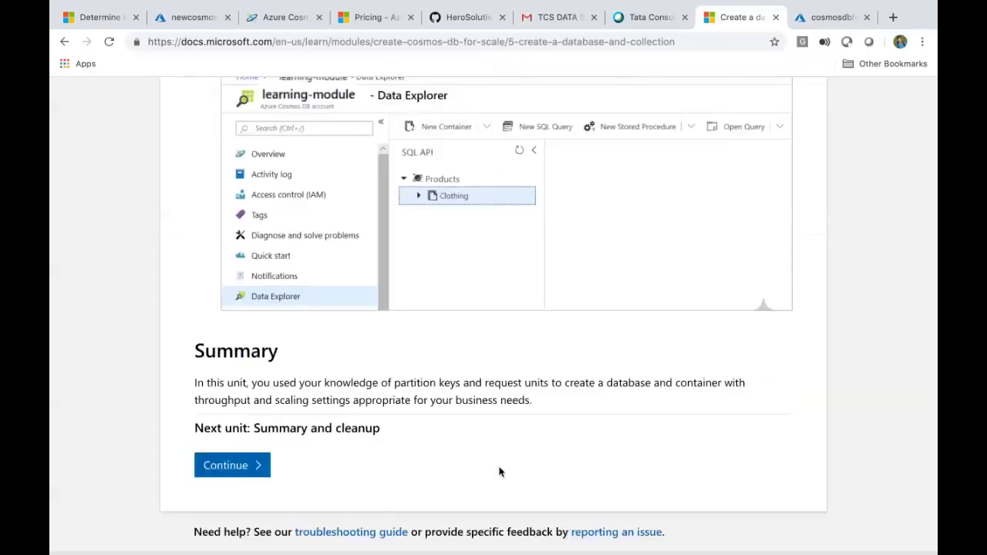
{"action": "scroll", "coordinate": [499, 472], "scroll_direction": "up", "scroll_amount": 4}
{"action": "scroll", "coordinate": [500, 472], "scroll_direction": "down", "scroll_amount": 4}
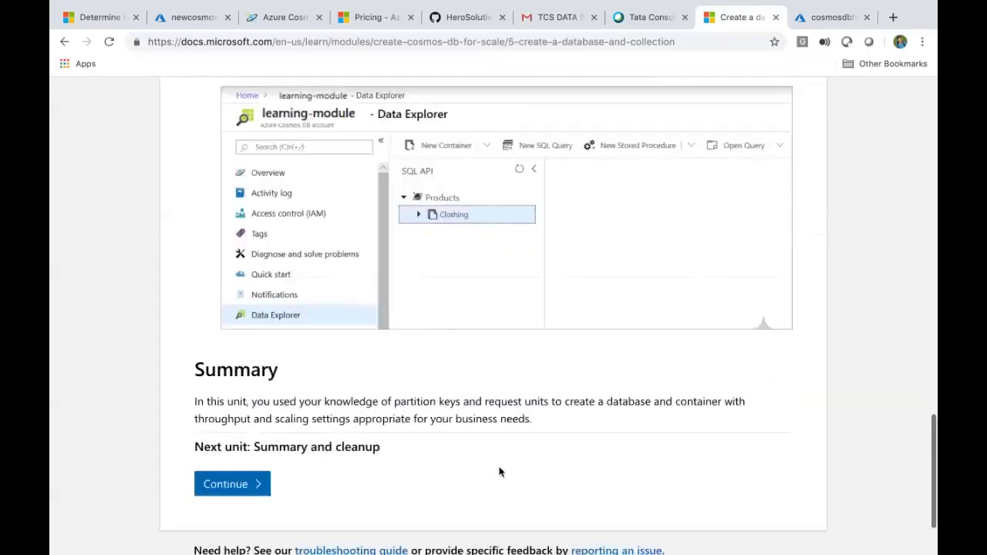
{"action": "scroll", "coordinate": [499, 471], "scroll_direction": "up", "scroll_amount": 1}
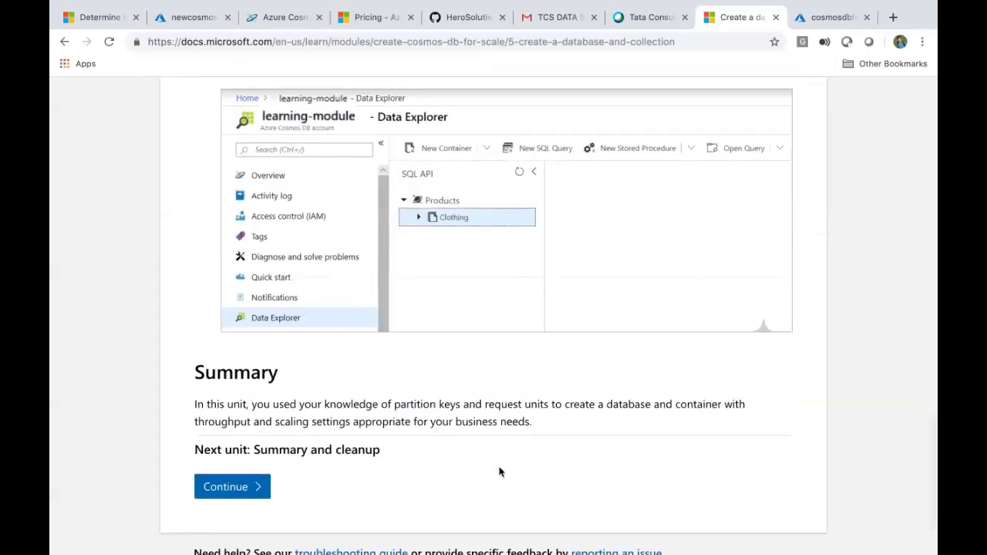
{"action": "scroll", "coordinate": [499, 472], "scroll_direction": "up", "scroll_amount": 5}
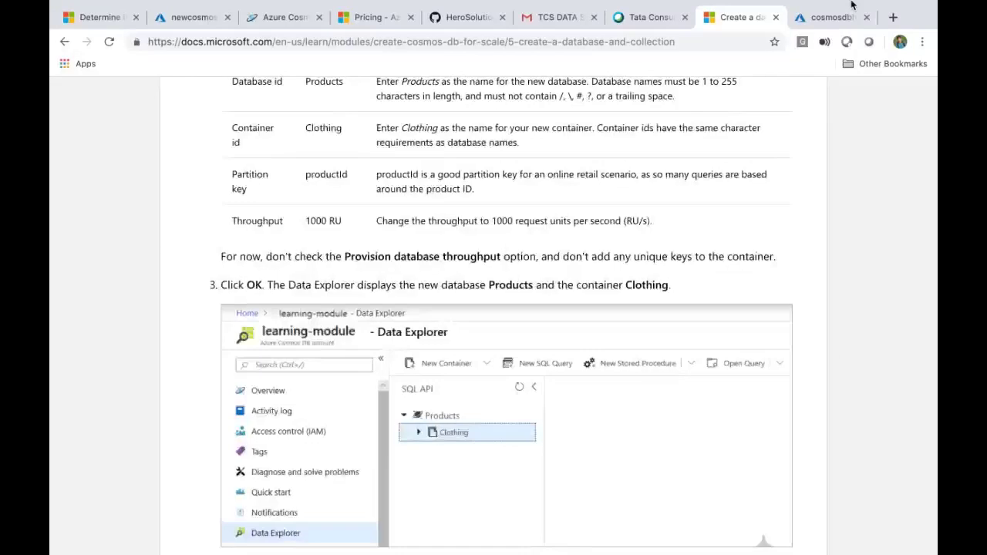
Return to the Azure portal and look at the New Database and Add Container forms in Data Explorer.
{"action": "left_click", "coordinate": [844, 16]}
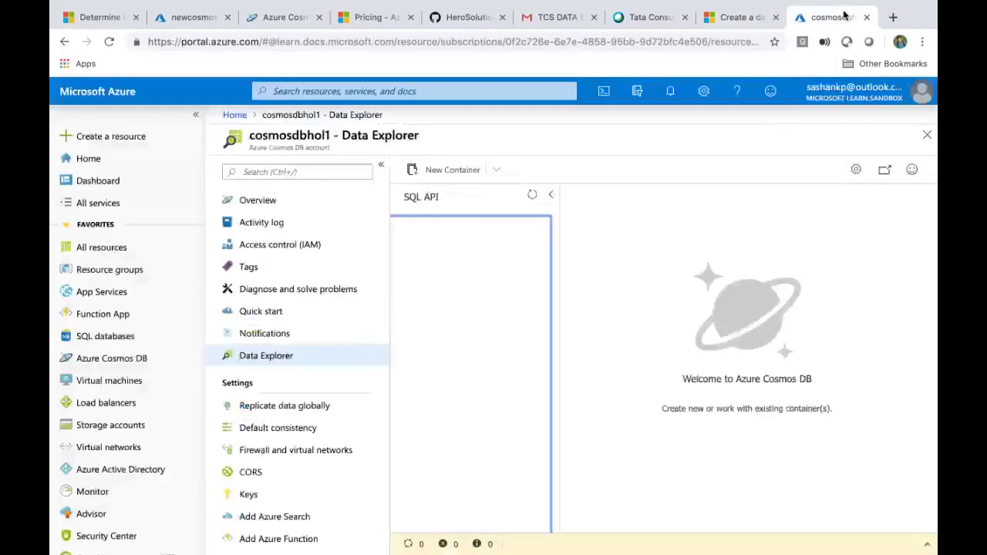
{"action": "left_click", "coordinate": [496, 170]}
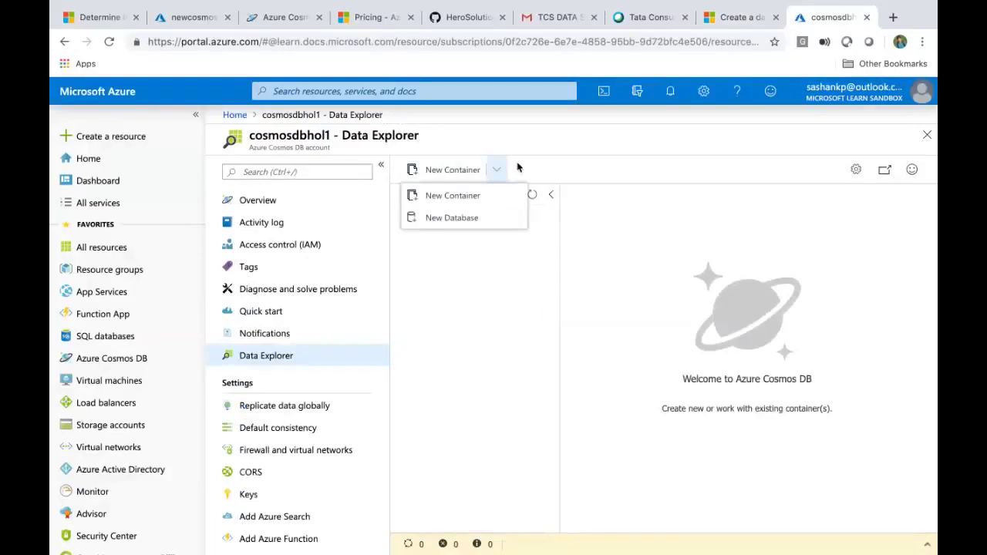
{"action": "left_click", "coordinate": [455, 218]}
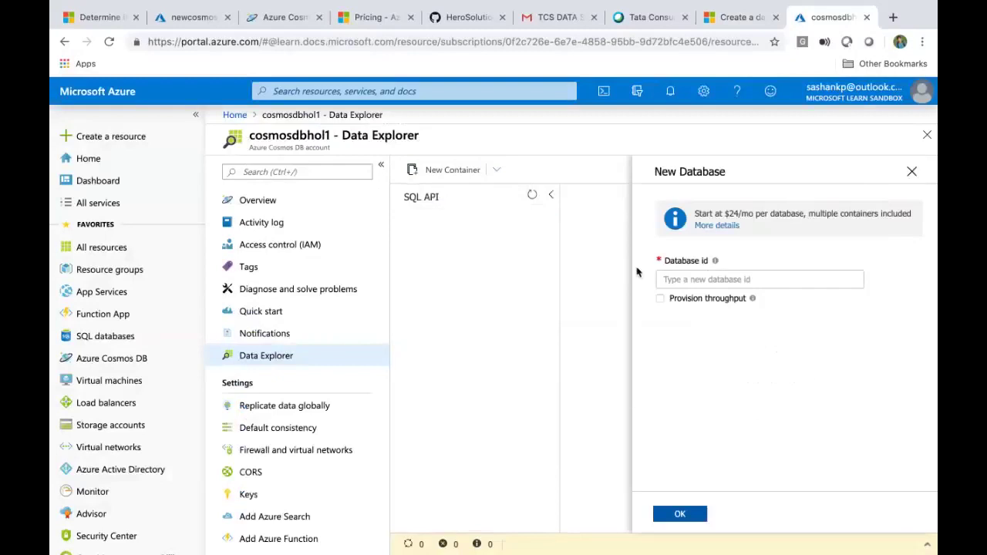
{"action": "left_click", "coordinate": [683, 280]}
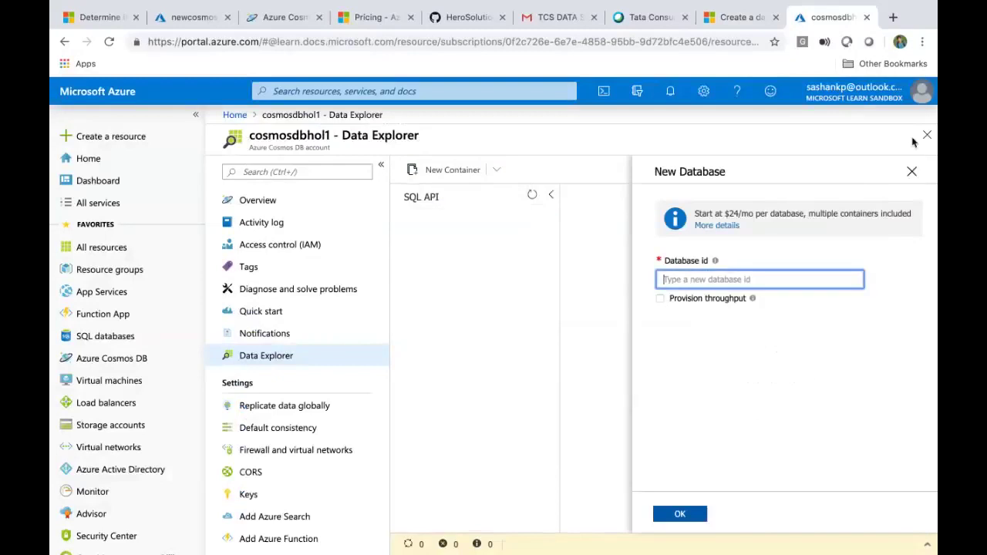
{"action": "left_click", "coordinate": [911, 171]}
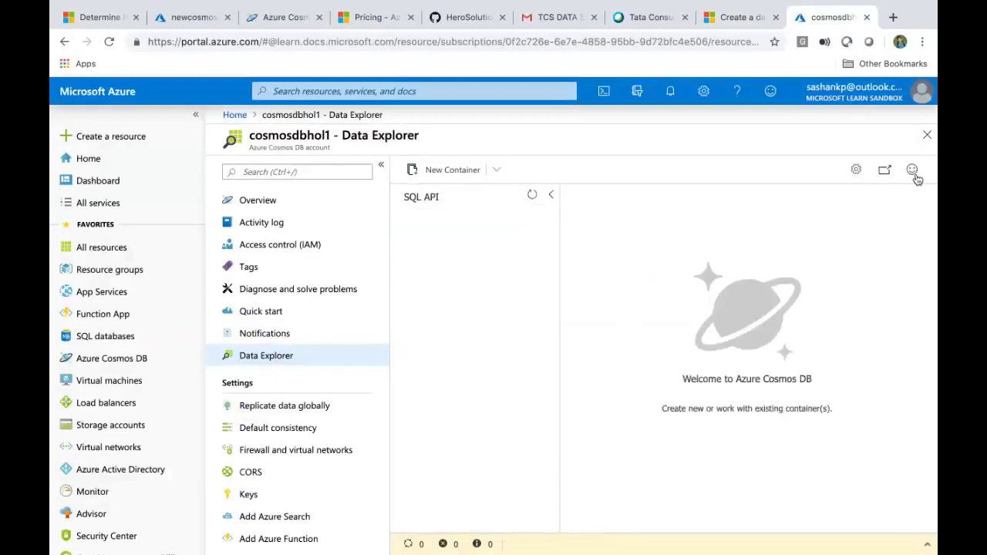
{"action": "left_click", "coordinate": [497, 175]}
{"action": "left_click", "coordinate": [486, 195]}
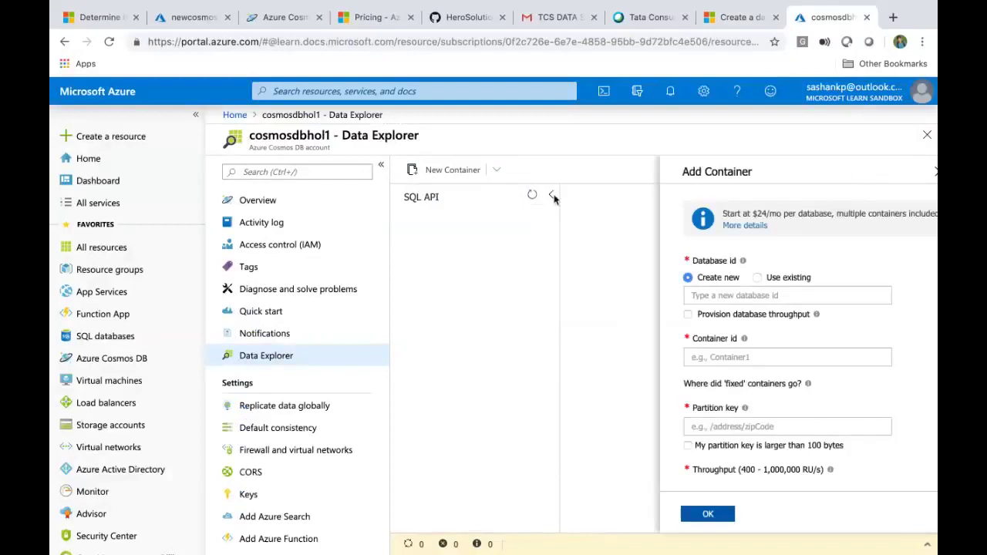
{"action": "left_click", "coordinate": [707, 295]}
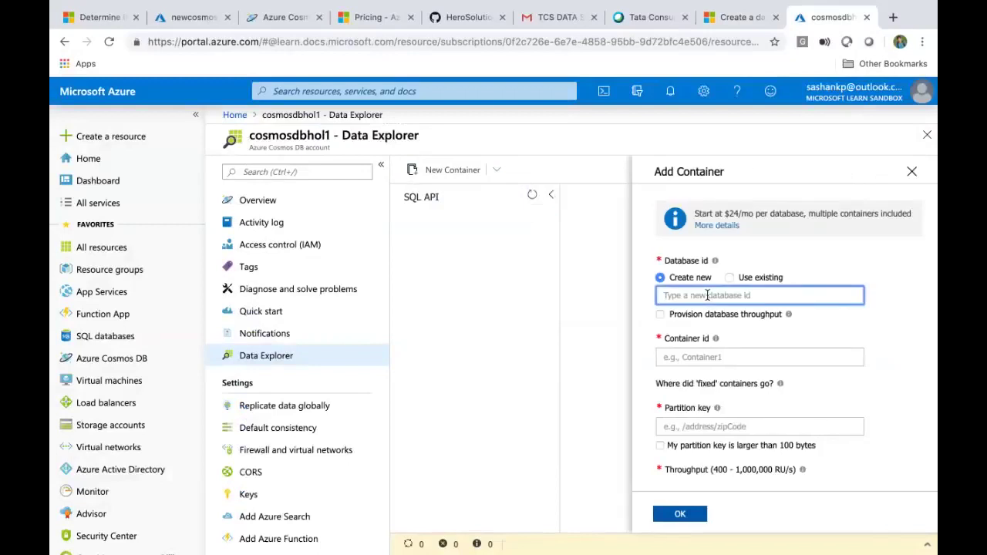
{"action": "left_click", "coordinate": [911, 171]}
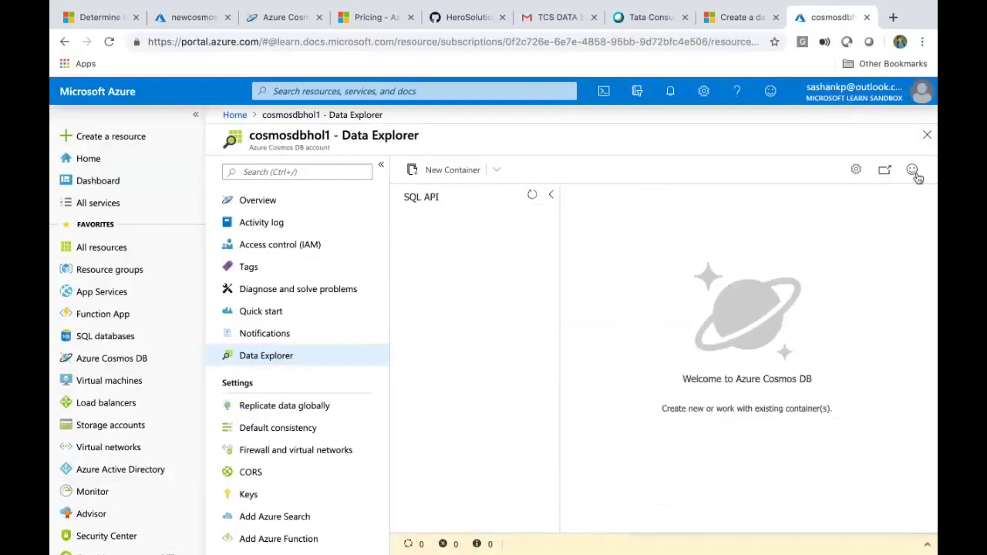
Begin a new container in Data Explorer, with a new database that has the id dbid.
{"action": "left_click", "coordinate": [498, 174]}
{"action": "left_click", "coordinate": [478, 199]}
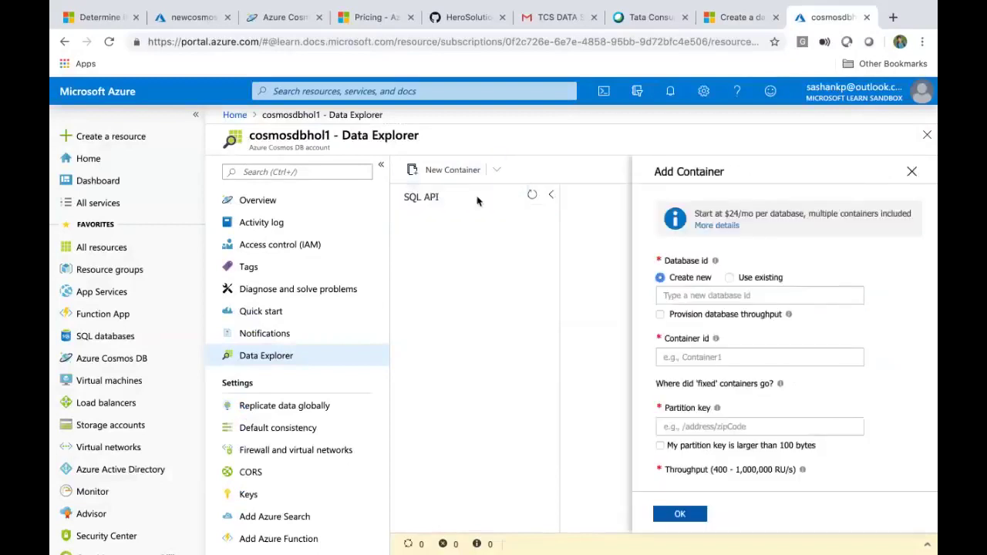
{"action": "left_click", "coordinate": [688, 297]}
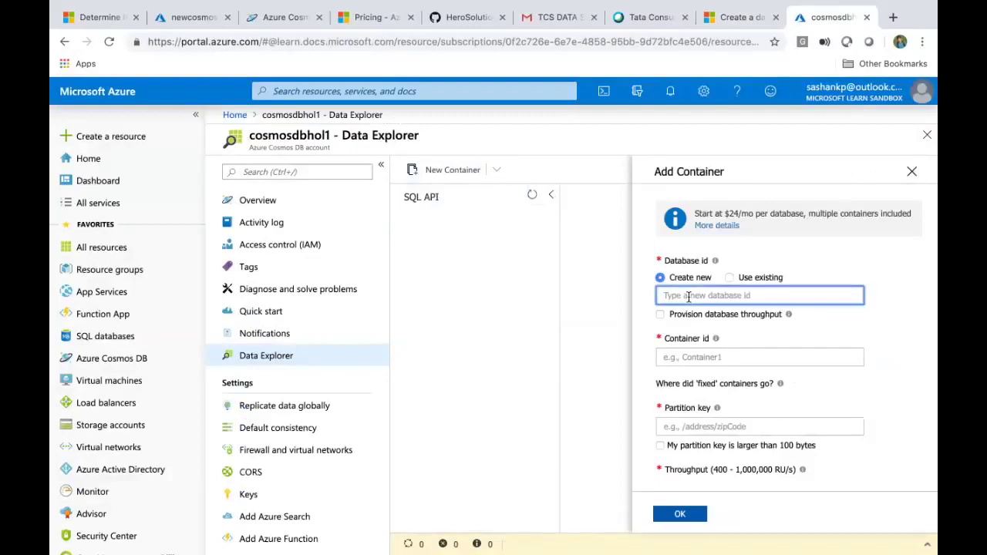
{"action": "type", "text": "dbid"}
{"action": "left_click", "coordinate": [733, 333]}
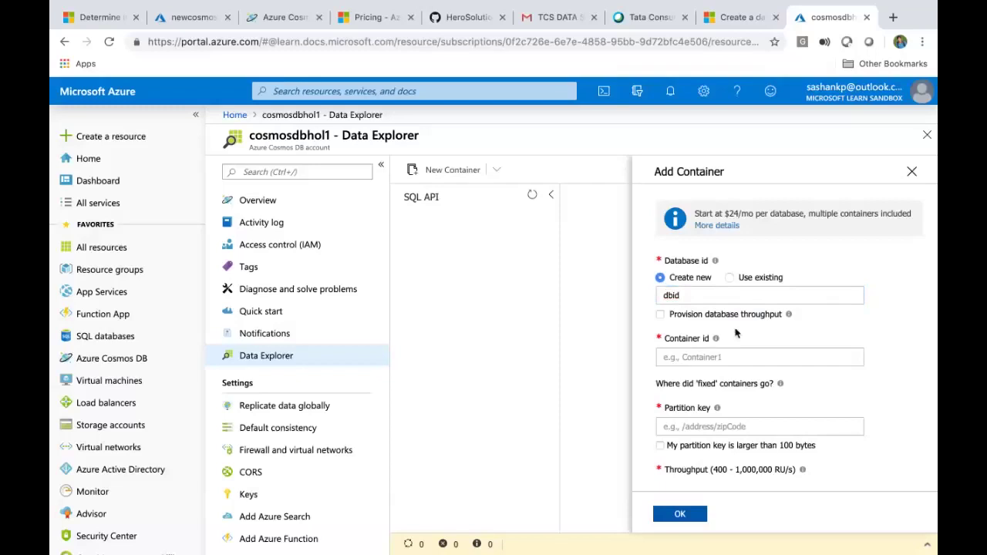
Enter containercosmos as the container id and replace it with Customers.
{"action": "left_click", "coordinate": [700, 354]}
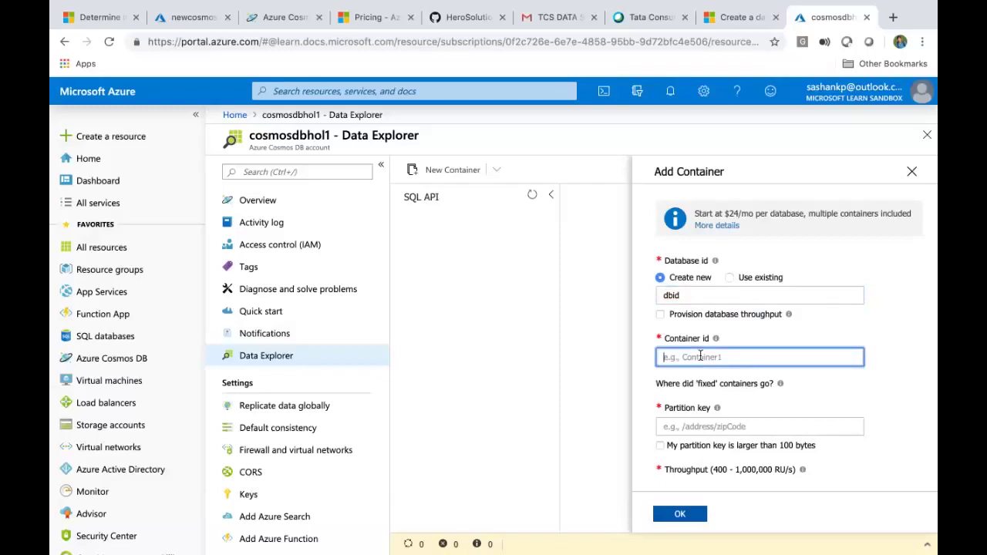
{"action": "type", "text": "container1cosmos"}
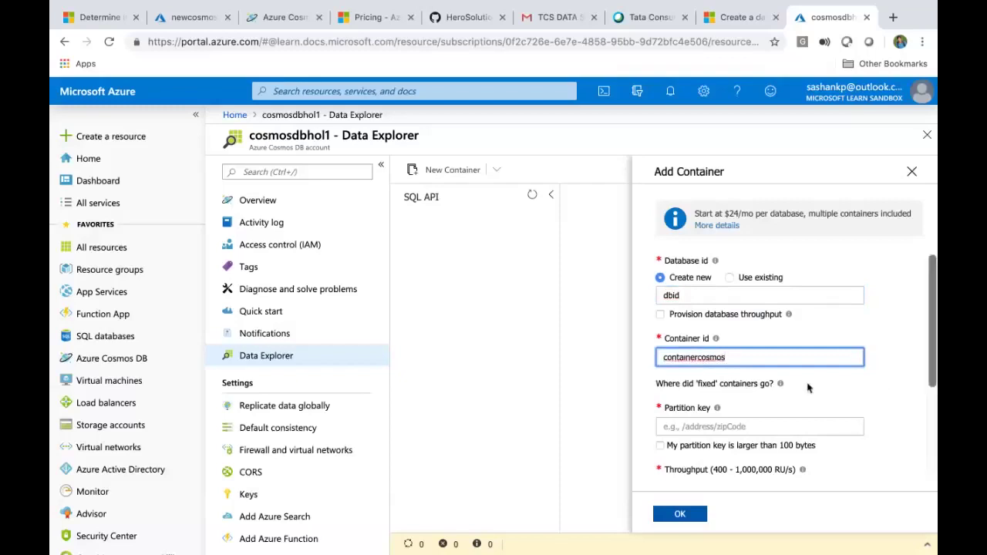
{"action": "scroll", "coordinate": [806, 388], "scroll_direction": "down", "scroll_amount": 1}
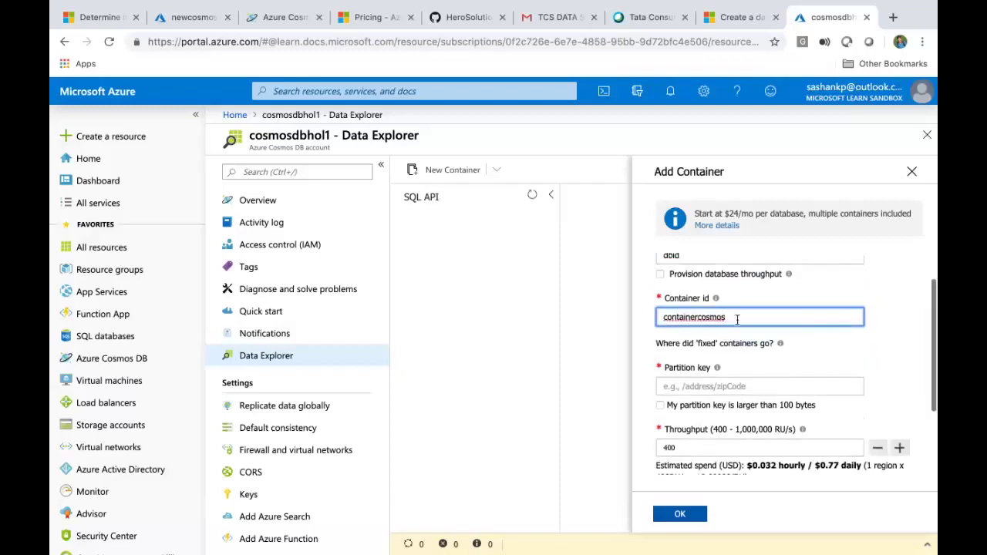
{"action": "key", "text": "super+a"}
{"action": "type", "text": "Customers"}
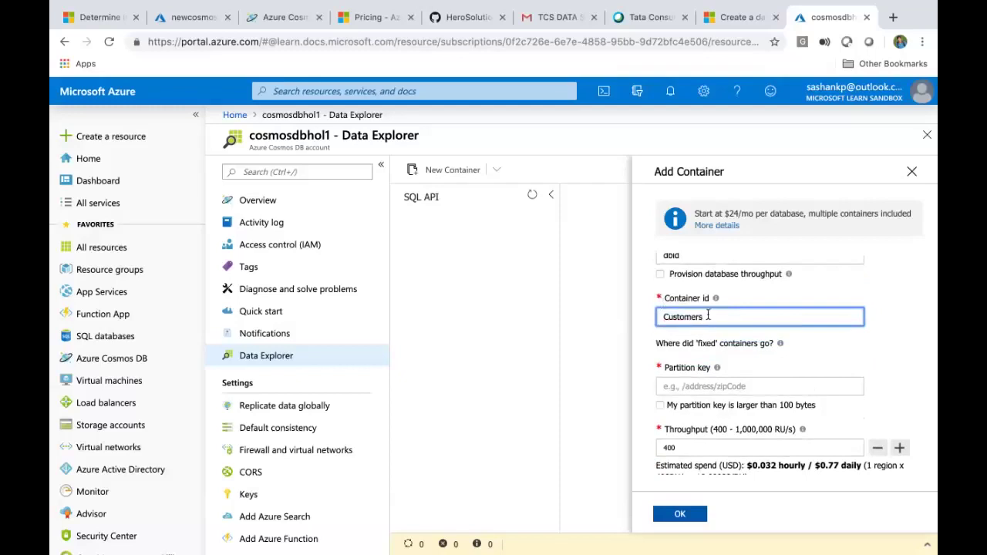
Check the container id suggested in the Microsoft Learn unit, return to the portal and set the container id to Clothing.
{"action": "key", "text": "super+a"}
{"action": "left_click", "coordinate": [731, 18]}
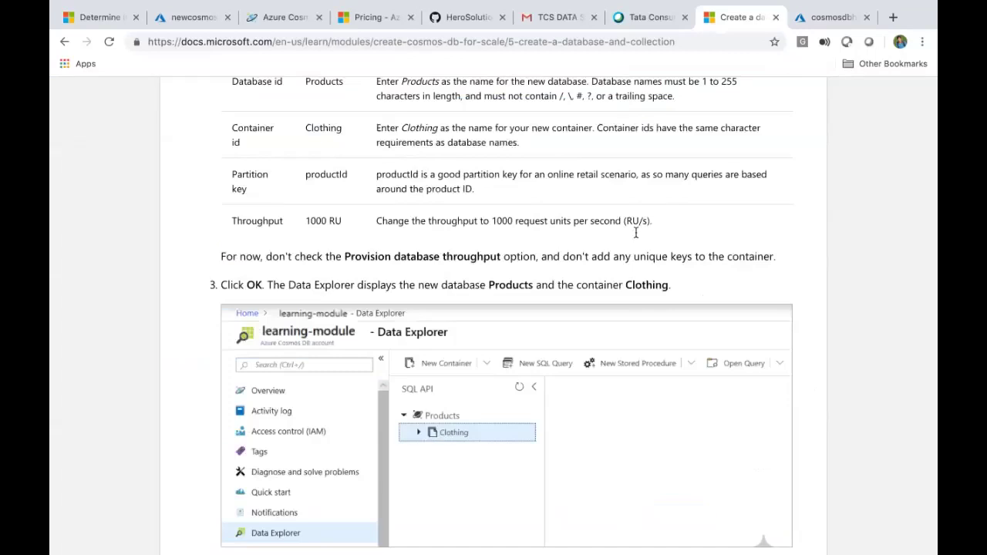
{"action": "left_click", "coordinate": [824, 18]}
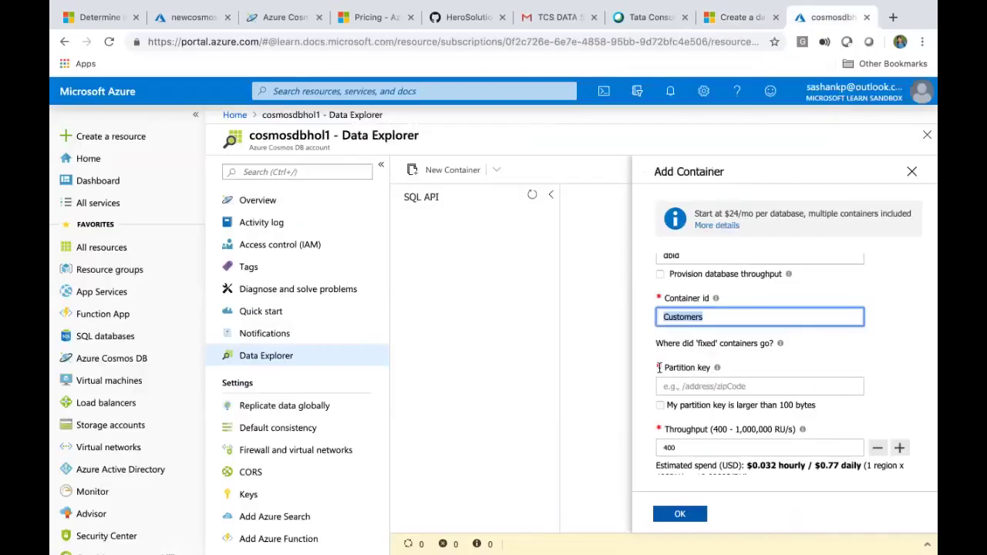
{"action": "type", "text": "Clothing"}
{"action": "mouse_move", "coordinate": [814, 8]}
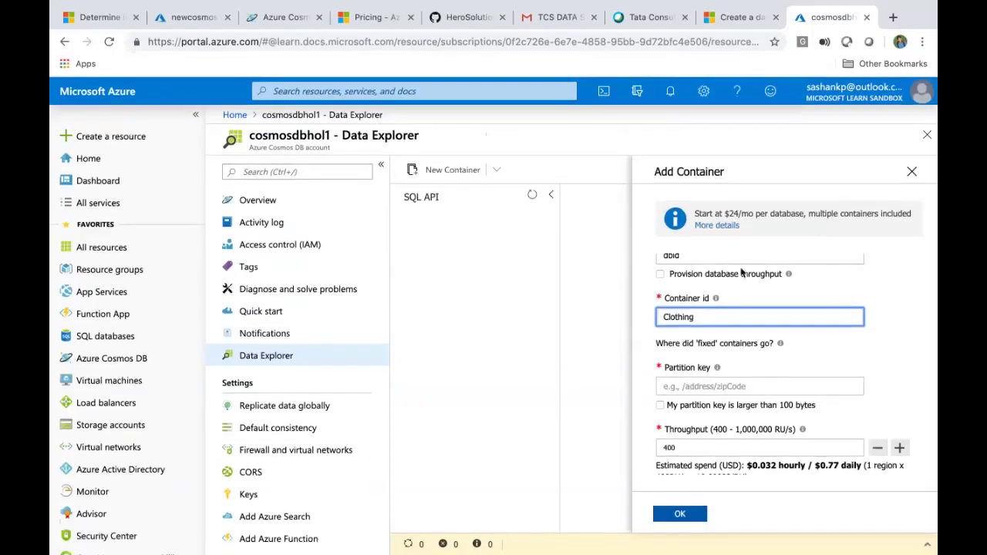
Examine the partition key and throughput settings of the Clothing container.
{"action": "left_click", "coordinate": [682, 386]}
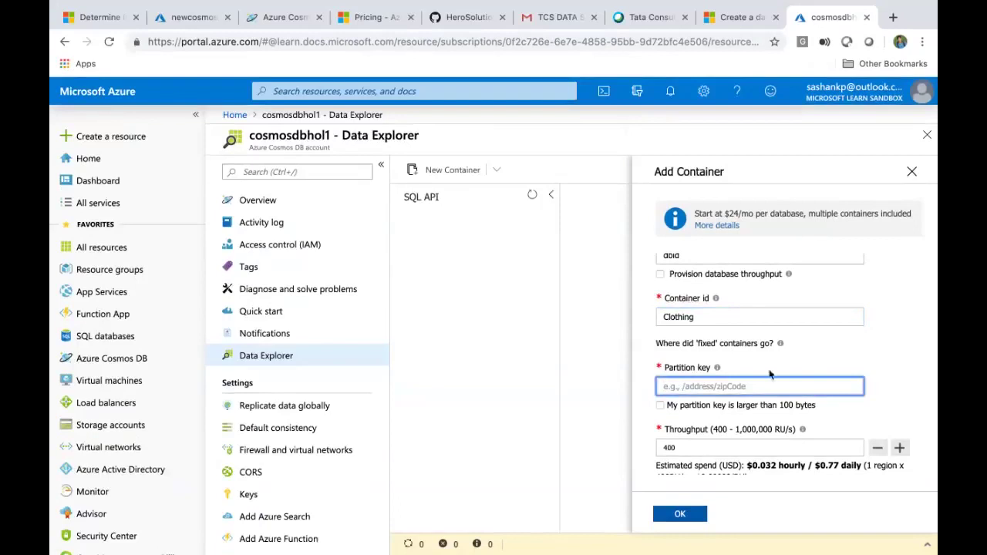
{"action": "scroll", "coordinate": [672, 363], "scroll_direction": "down", "scroll_amount": 2}
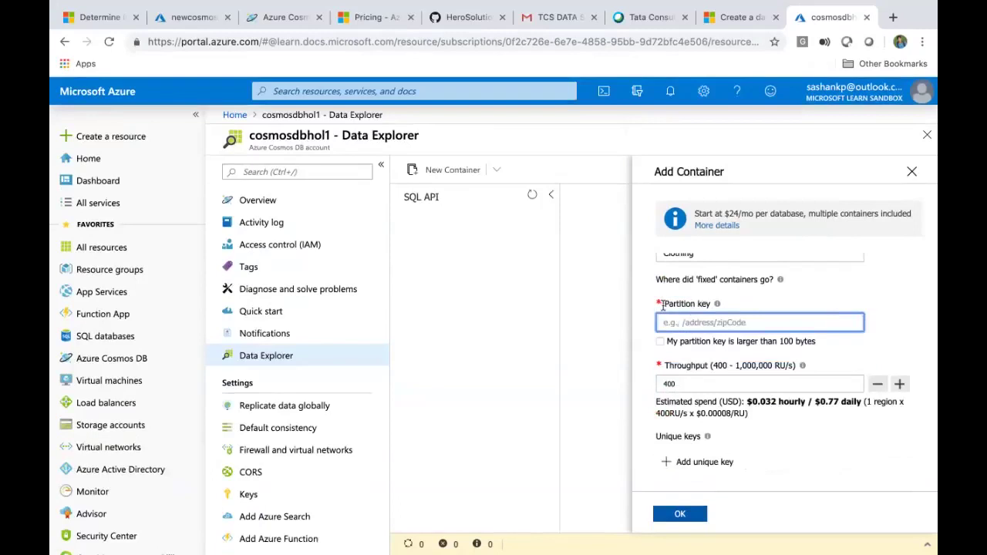
{"action": "left_click_drag", "start_coordinate": [661, 305], "coordinate": [729, 307]}
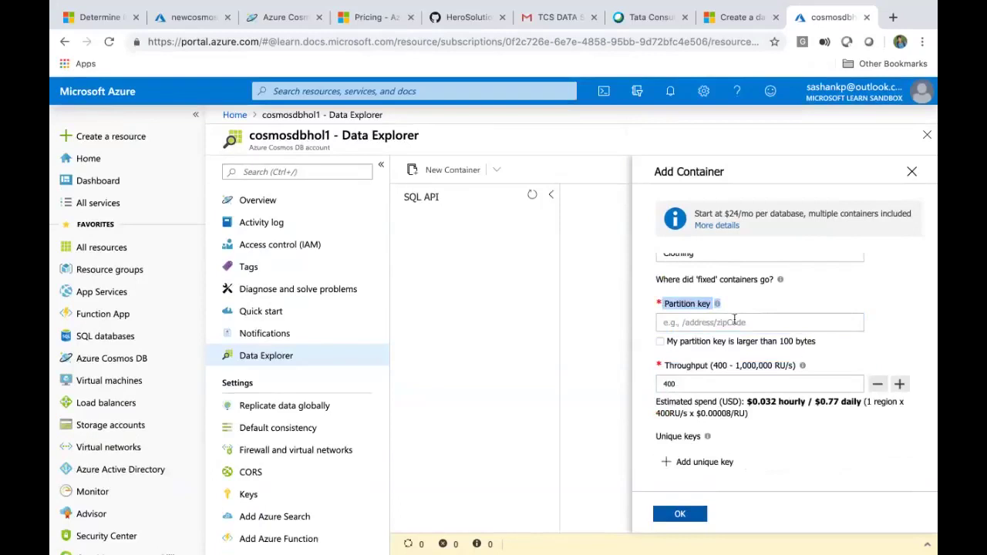
{"action": "left_click", "coordinate": [733, 307]}
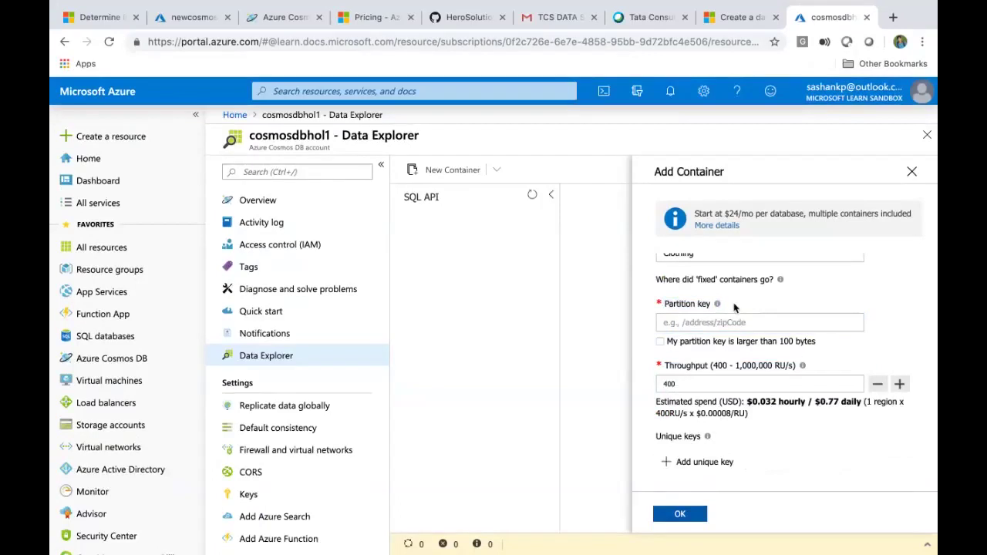
{"action": "left_click_drag", "start_coordinate": [734, 306], "coordinate": [654, 306]}
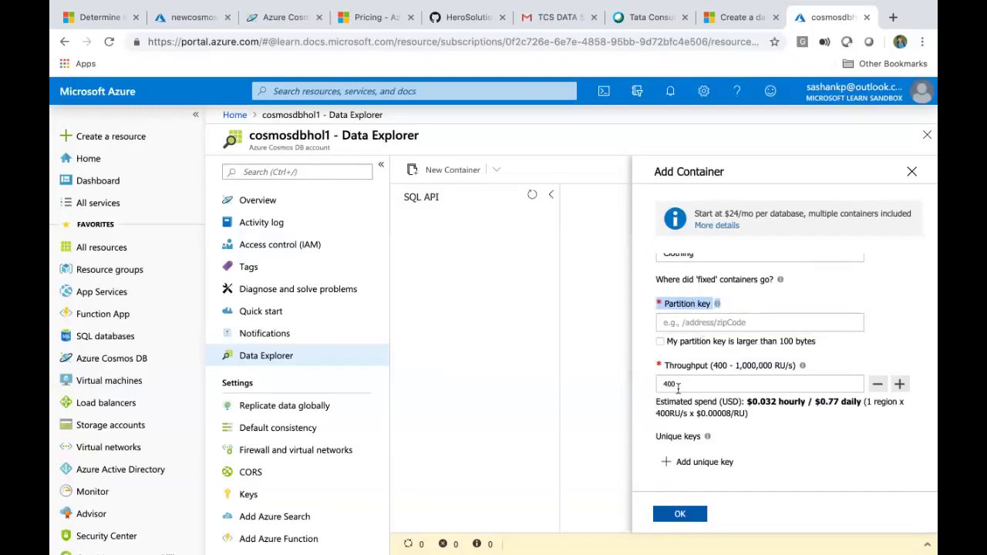
{"action": "left_click_drag", "start_coordinate": [678, 387], "coordinate": [653, 391]}
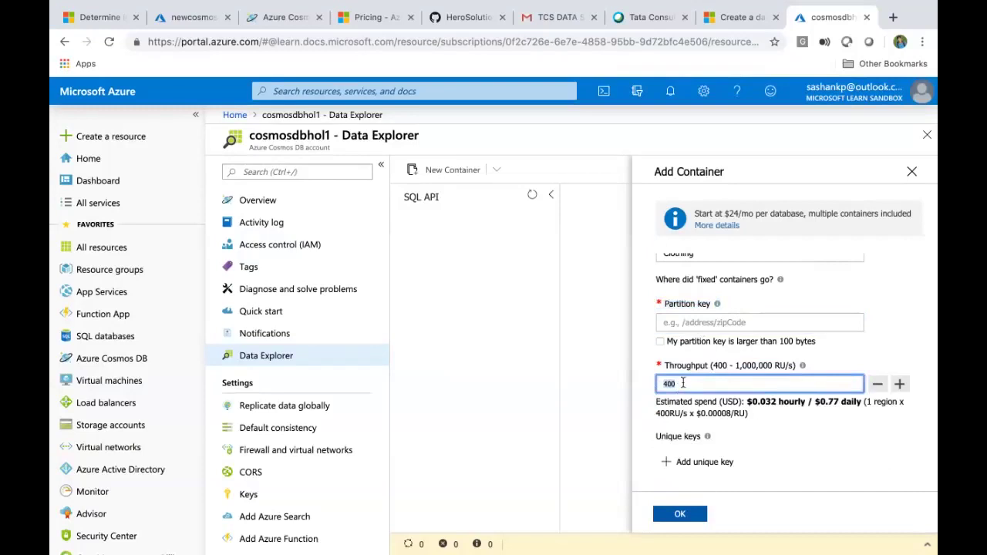
{"action": "left_click", "coordinate": [683, 382]}
{"action": "left_click", "coordinate": [687, 322]}
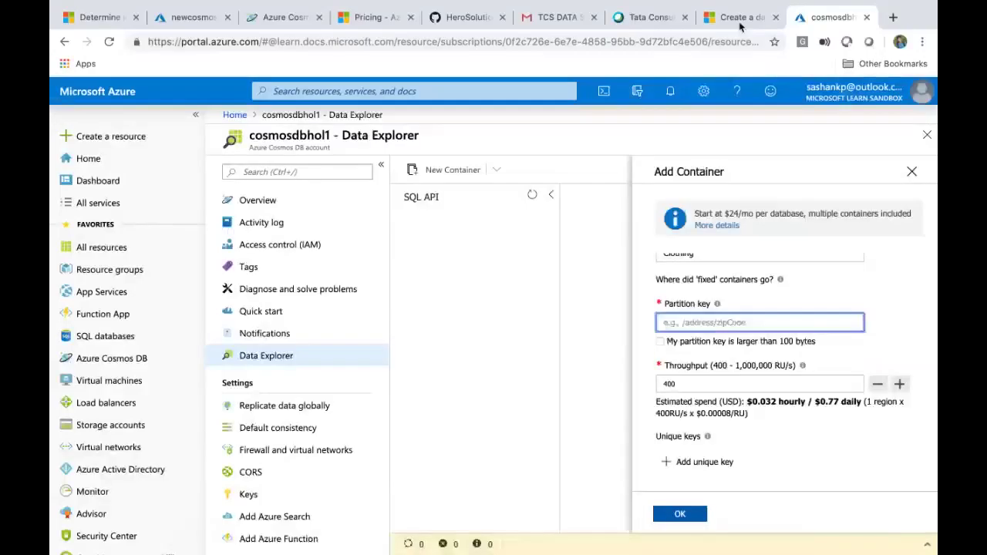
Check the partition key and throughput recommended in the Microsoft Learn unit and return to the portal.
{"action": "left_click", "coordinate": [738, 23]}
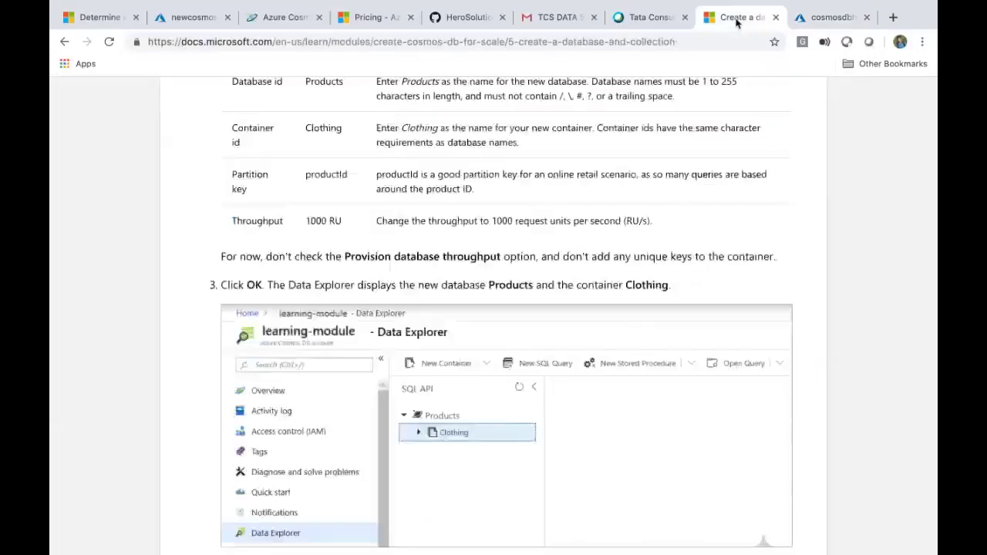
{"action": "scroll", "coordinate": [501, 287], "scroll_direction": "down", "scroll_amount": 4}
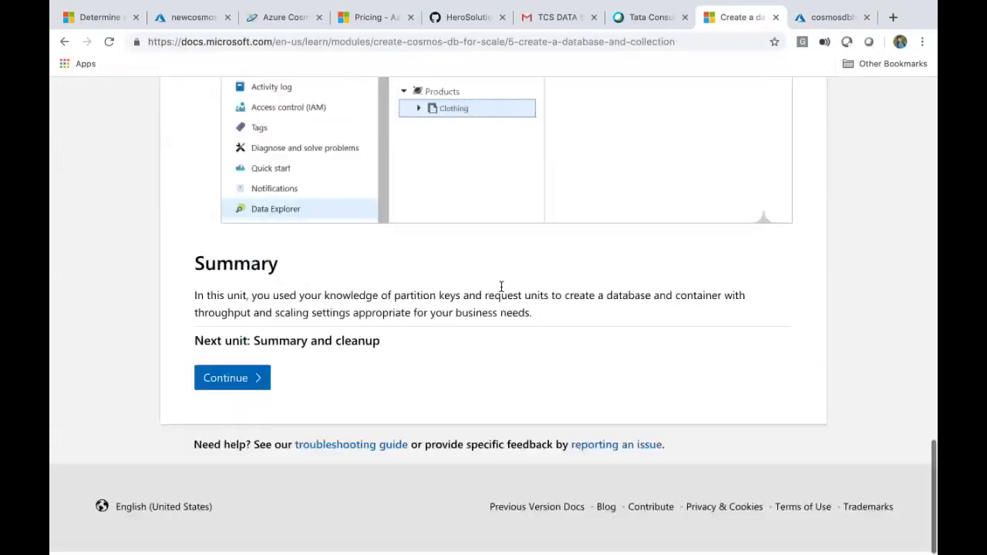
{"action": "scroll", "coordinate": [502, 288], "scroll_direction": "up", "scroll_amount": 4}
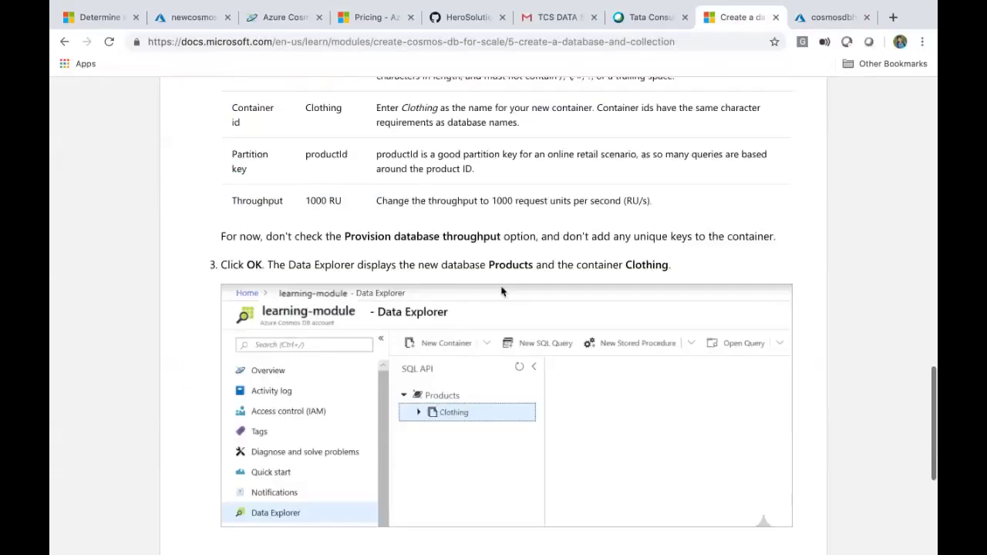
{"action": "left_click", "coordinate": [830, 17]}
Set the partition key to /ClothingId and create the Clothing container.
{"action": "type", "text": "/c"}
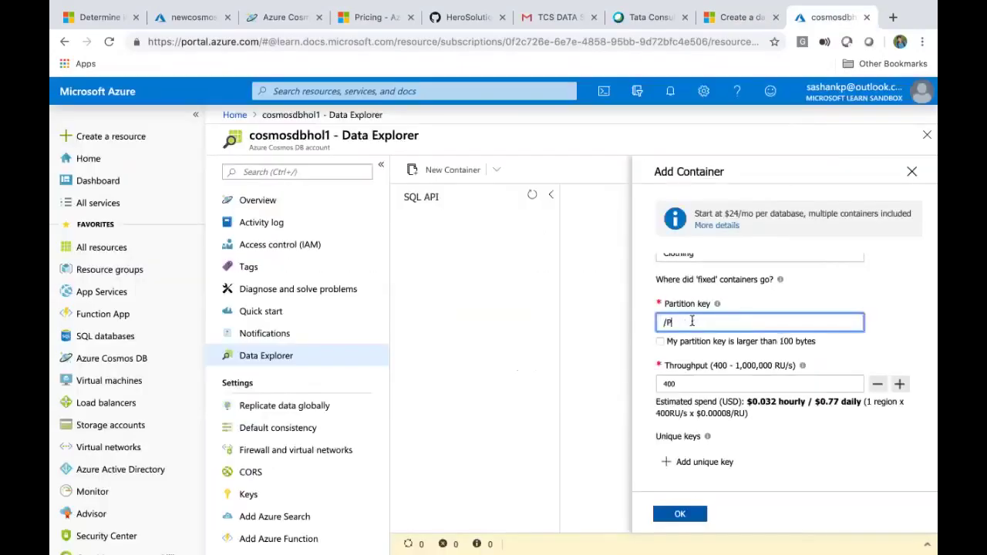
{"action": "key", "text": "BackSpace"}
{"action": "type", "text": "Ctho"}
{"action": "key", "text": "BackSpace"}
{"action": "key", "text": "BackSpace"}
{"action": "key", "text": "BackSpace"}
{"action": "key", "text": "BackSpace"}
{"action": "type", "text": "ClothingId"}
{"action": "left_click", "coordinate": [662, 514]}
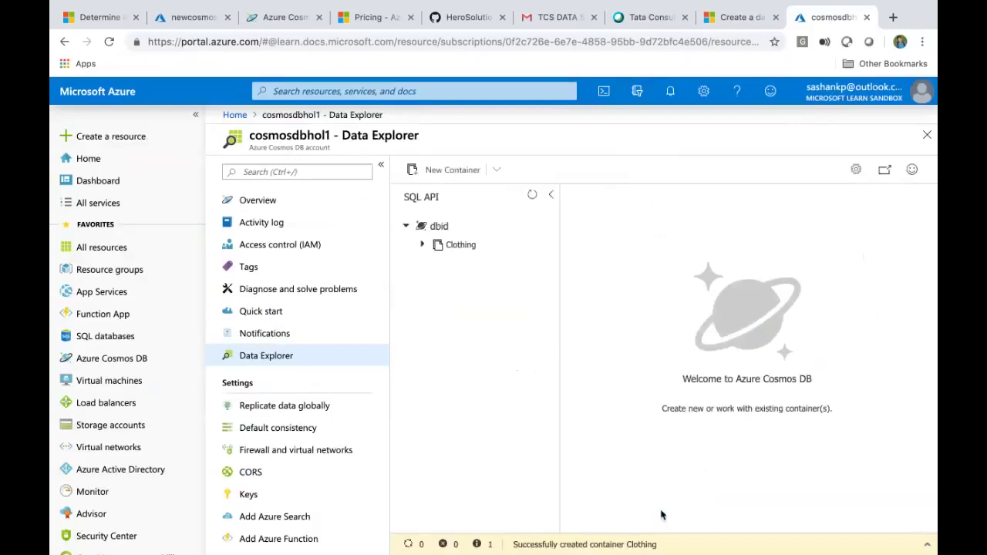
Examine the Clothing container's scale settings, items, stored procedures, user-defined functions and triggers in Data Explorer.
{"action": "left_click", "coordinate": [424, 244]}
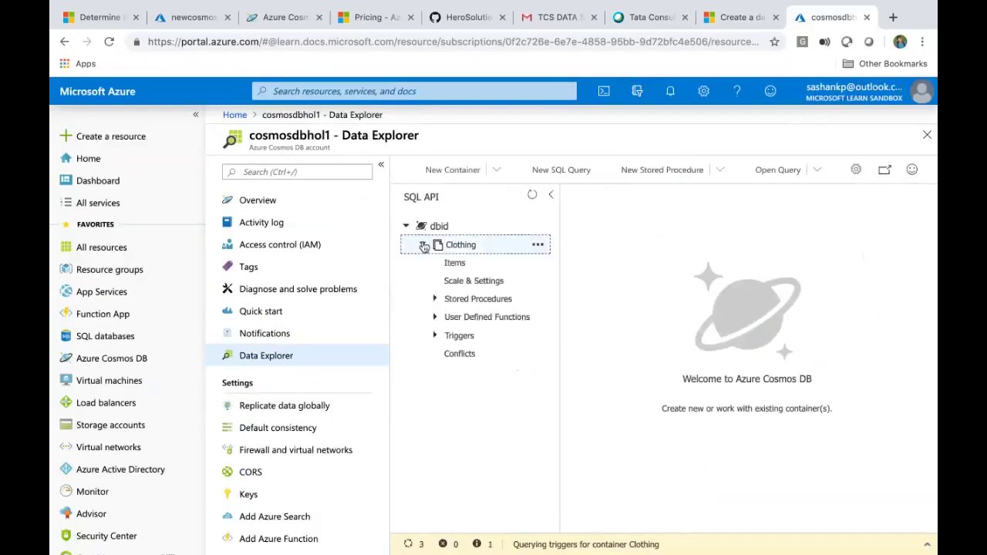
{"action": "left_click", "coordinate": [465, 280]}
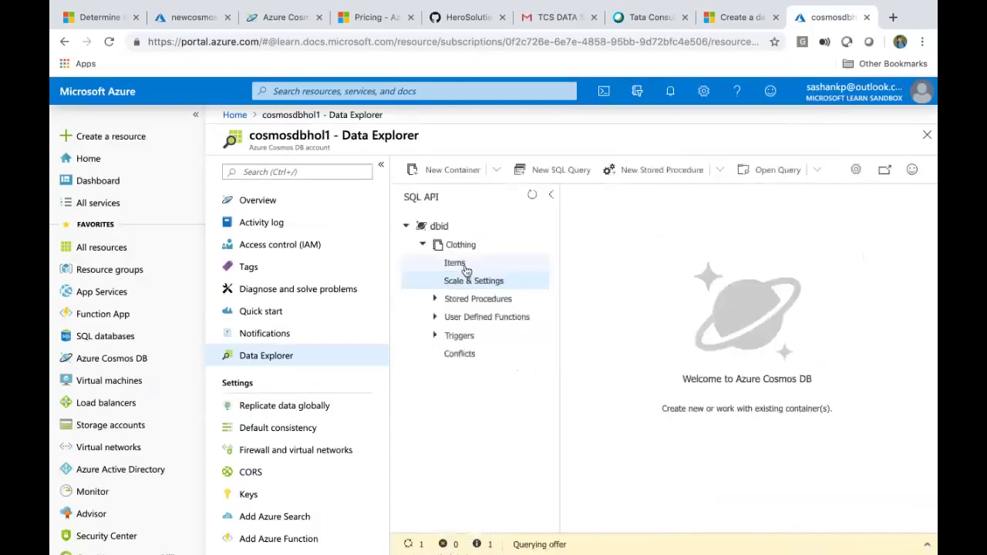
{"action": "left_click", "coordinate": [461, 262]}
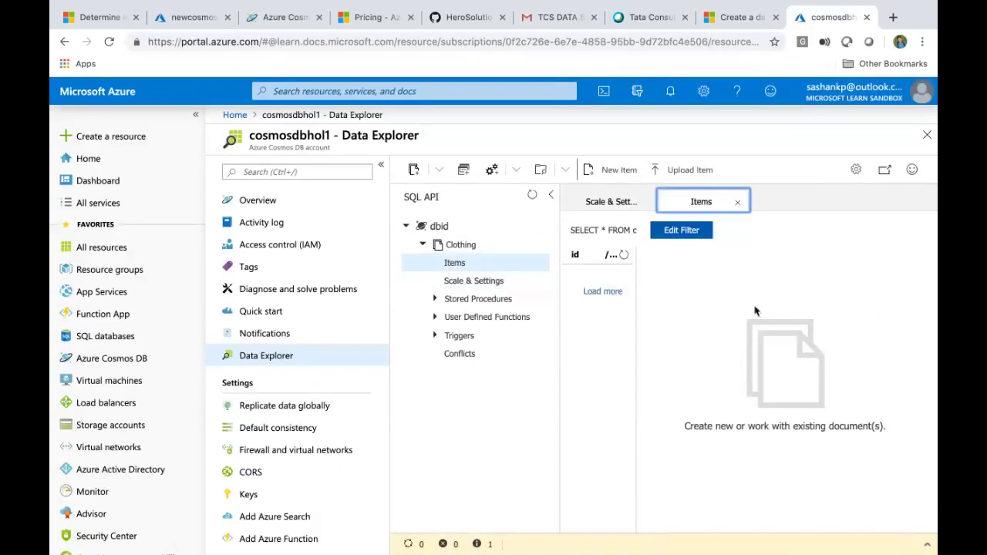
{"action": "left_click", "coordinate": [473, 301]}
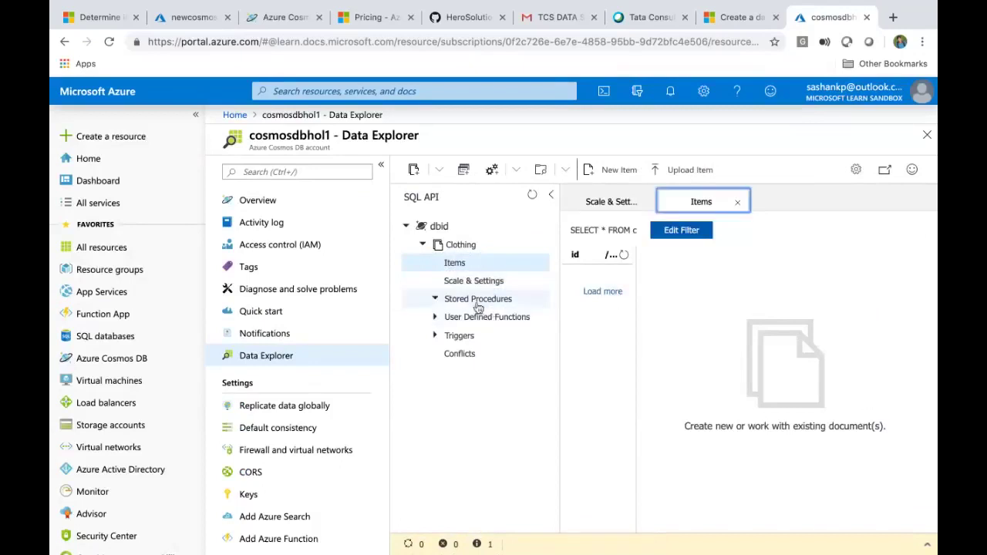
{"action": "left_click", "coordinate": [474, 318]}
{"action": "left_click", "coordinate": [461, 336]}
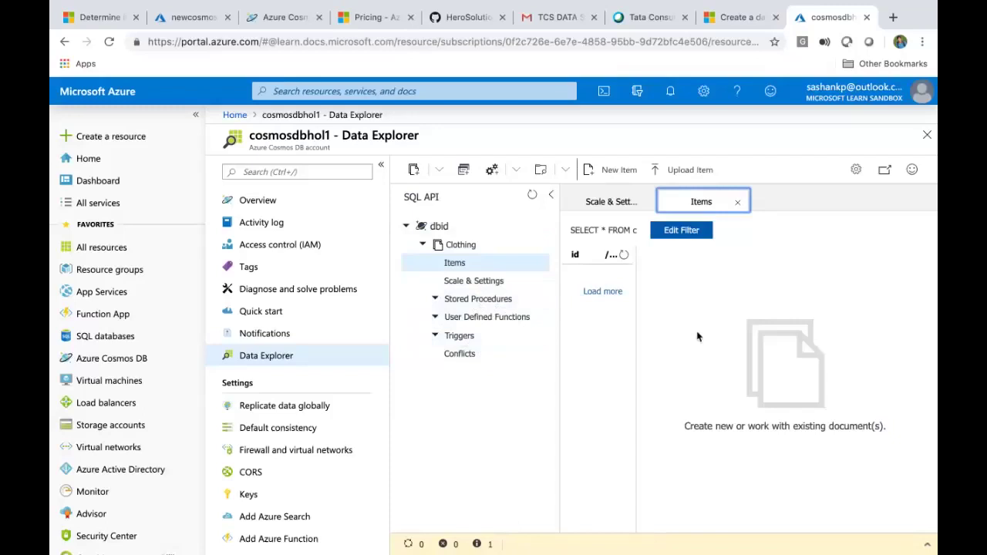
{"action": "key", "text": "super+Tab"}
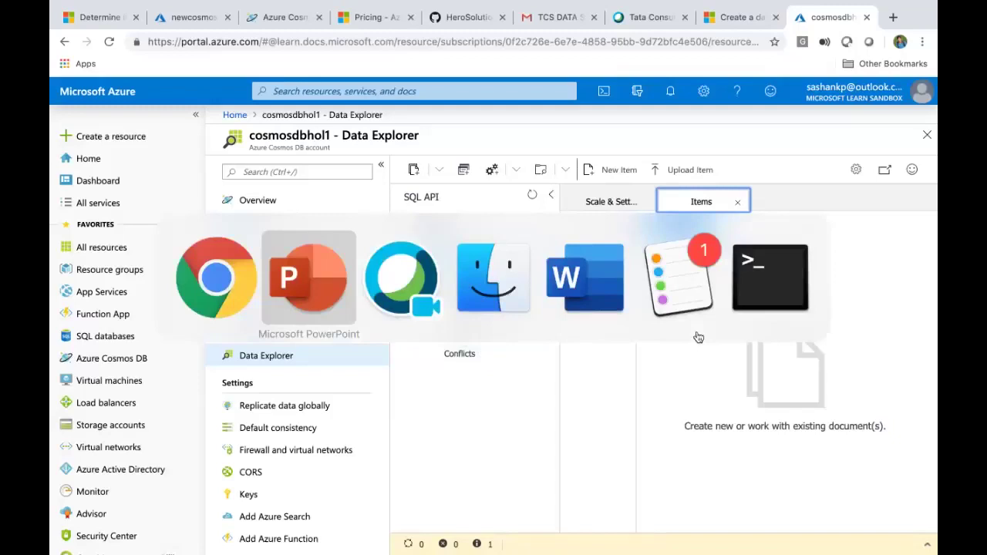
{"action": "key", "text": "super+Tab"}
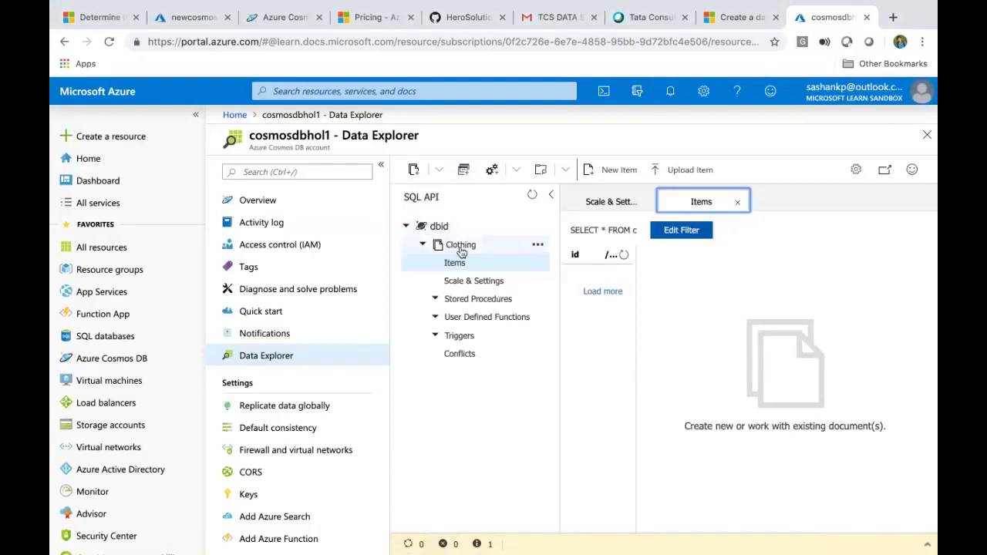
View the JSON template for a new item in Clothing, and close the Items and Scale & Settings views without saving.
{"action": "left_click", "coordinate": [661, 268]}
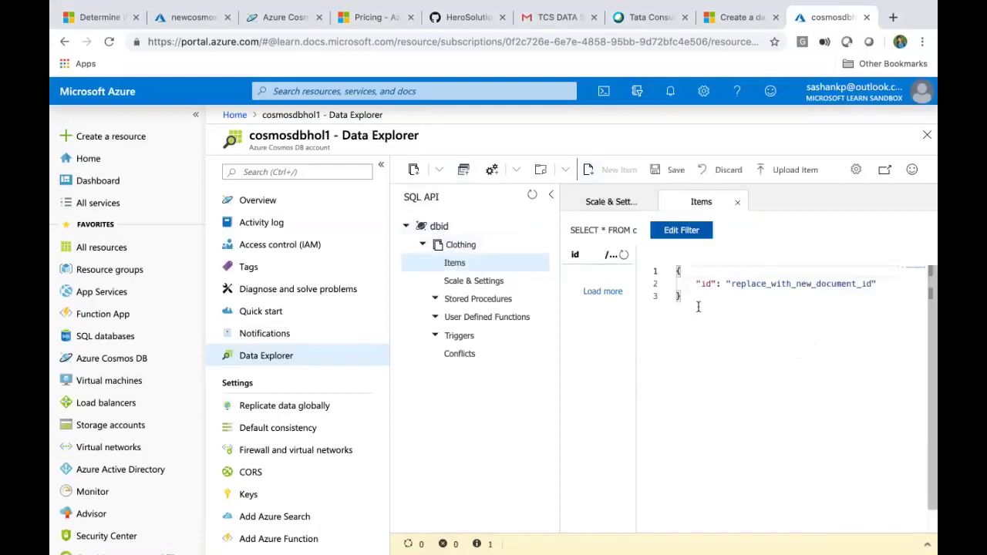
{"action": "left_click_drag", "start_coordinate": [694, 302], "coordinate": [678, 270]}
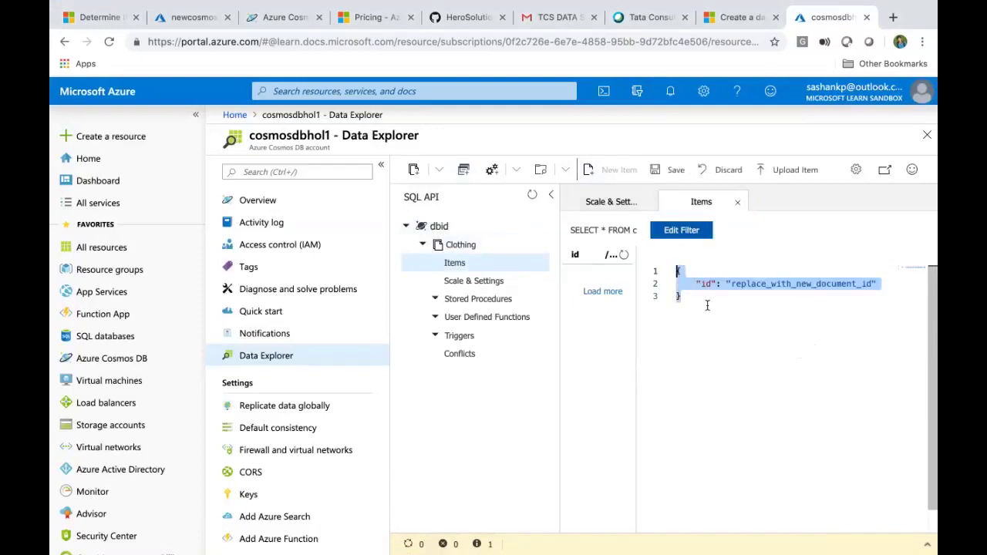
{"action": "left_click", "coordinate": [737, 202]}
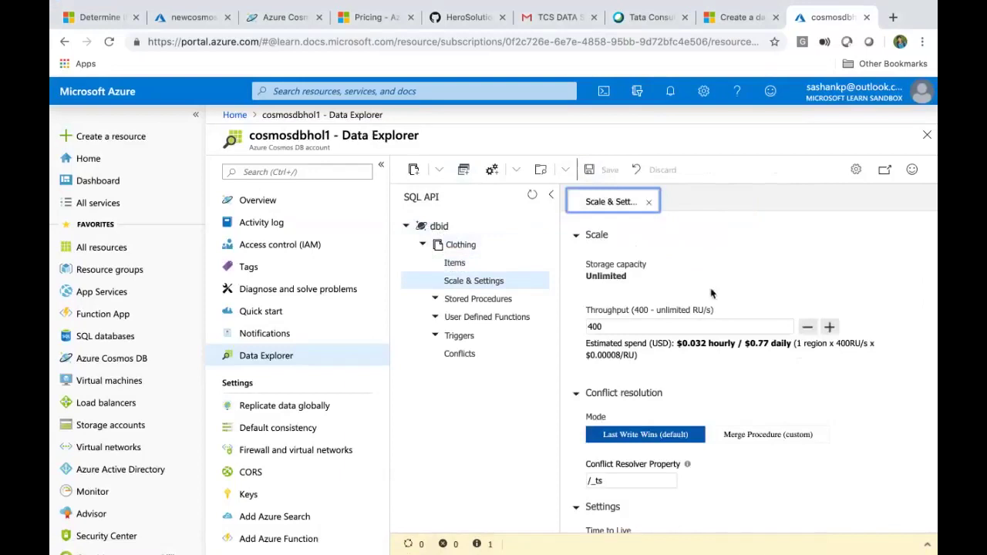
{"action": "left_click", "coordinate": [648, 202]}
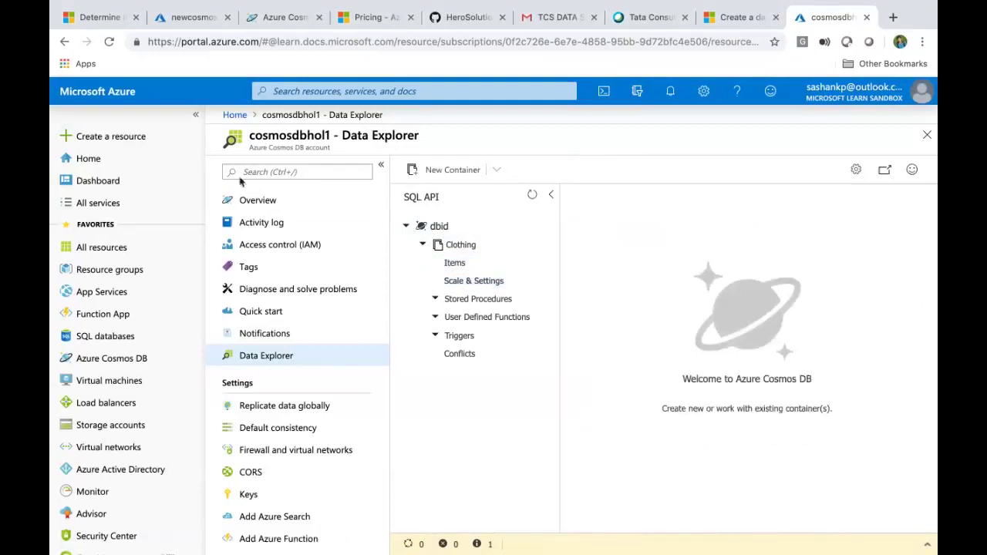
Open the cosmosdbhol1 account from its resource group in the Concierge Subscription.
{"action": "left_click", "coordinate": [235, 115]}
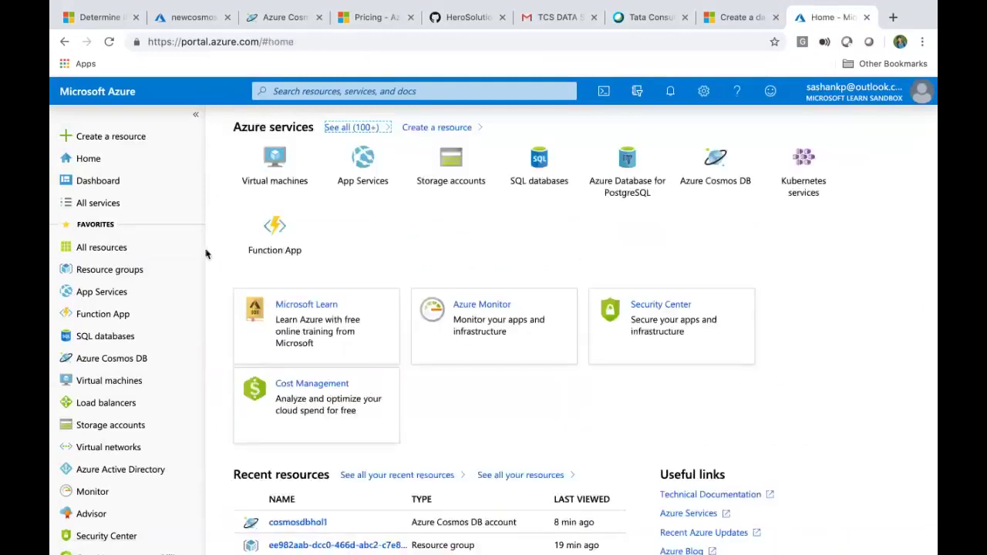
{"action": "left_click", "coordinate": [105, 269]}
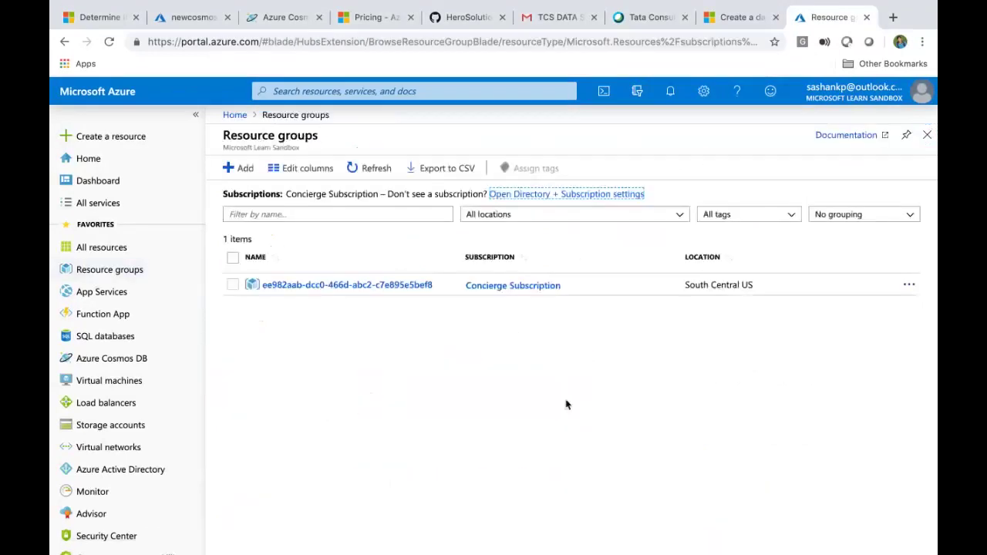
{"action": "left_click", "coordinate": [348, 285]}
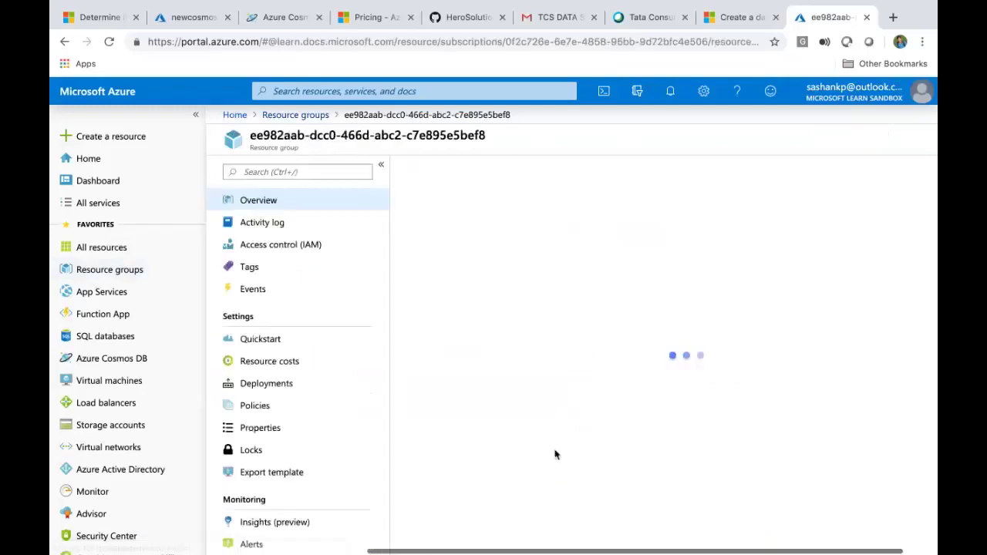
{"action": "left_click", "coordinate": [467, 409]}
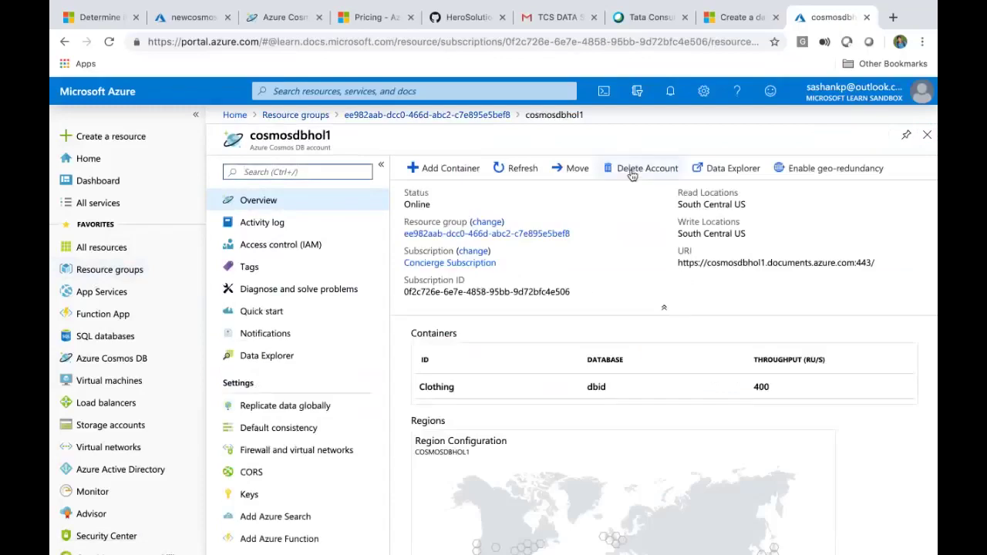
Delete the cosmosdbhol1 account, confirming with the account name cosmosdbhol1.
{"action": "left_click", "coordinate": [631, 171]}
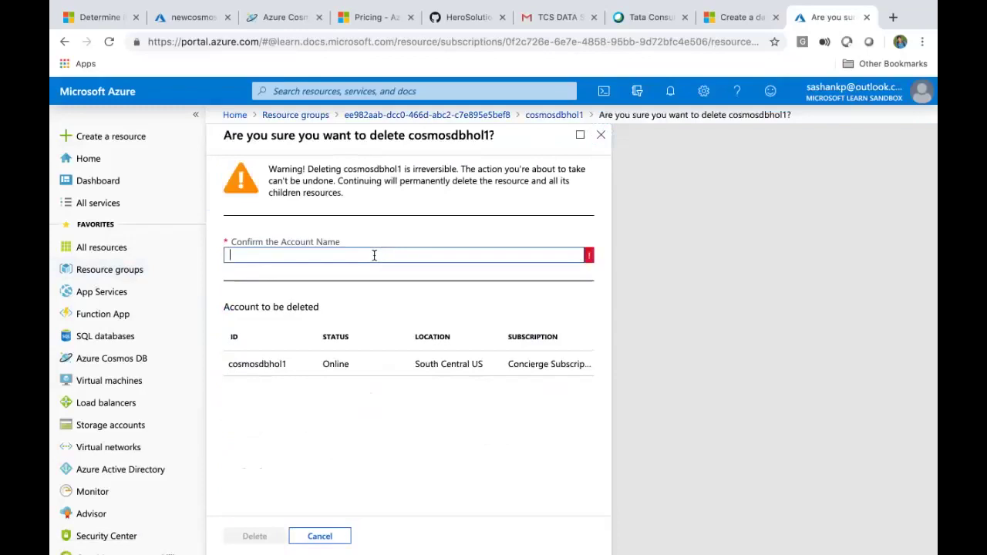
{"action": "double_click", "coordinate": [436, 138]}
{"action": "key", "text": "ctrl+c"}
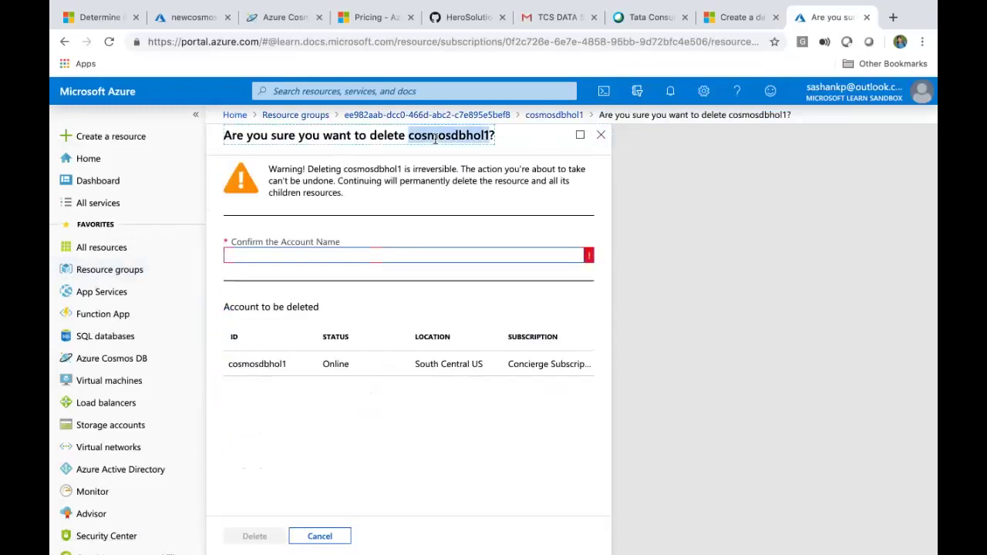
{"action": "left_click", "coordinate": [379, 258]}
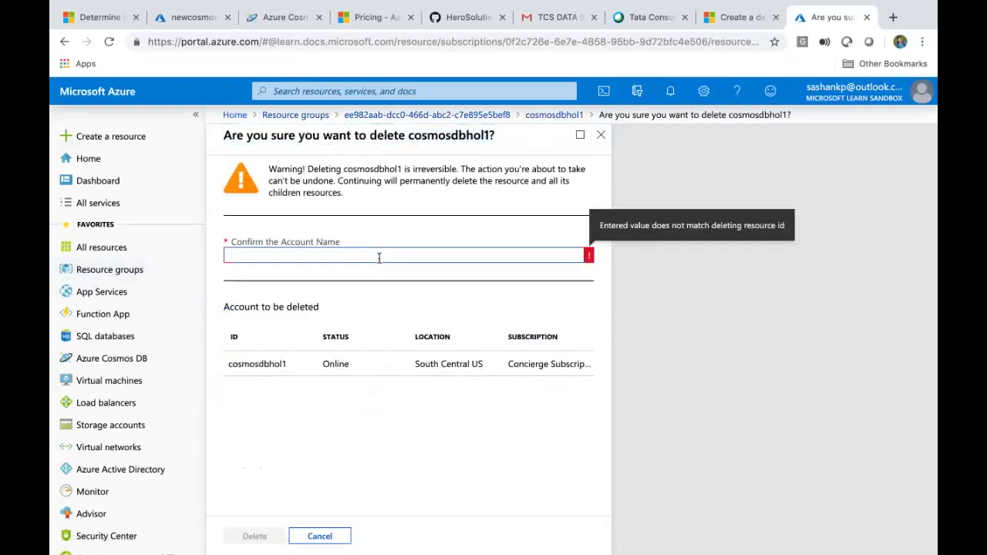
{"action": "key", "text": "ctrl+v"}
{"action": "left_click", "coordinate": [253, 539]}
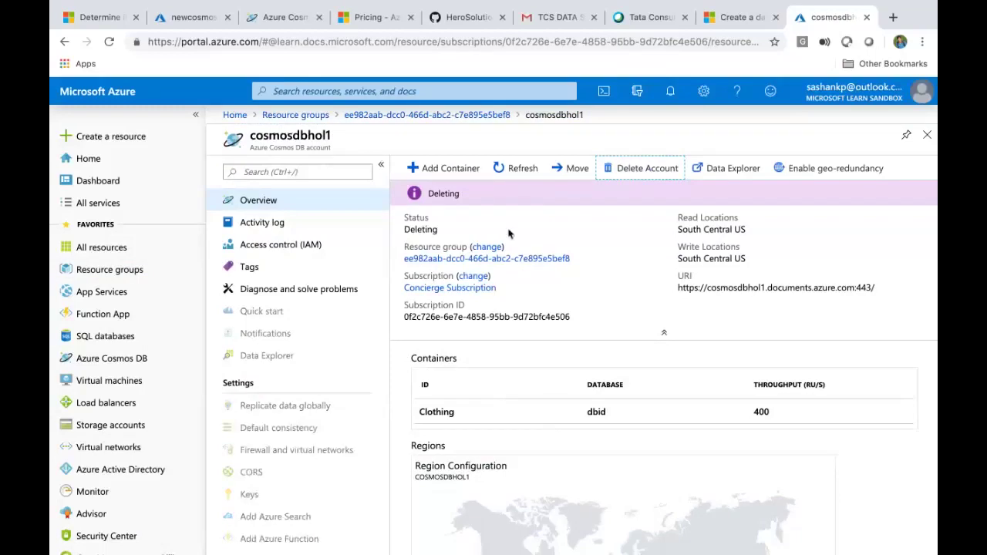
{"action": "key", "text": "super+Tab"}
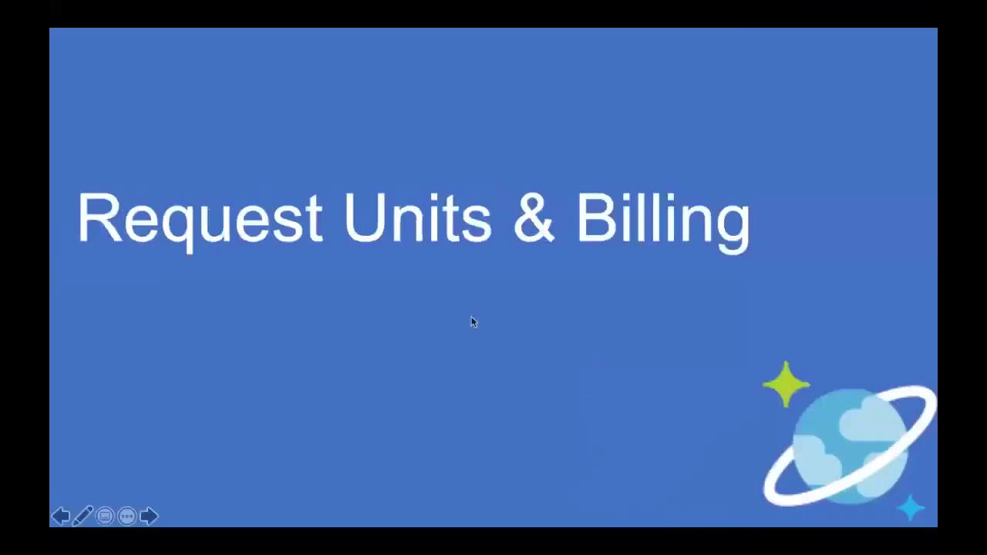
{"action": "key", "text": "Right"}
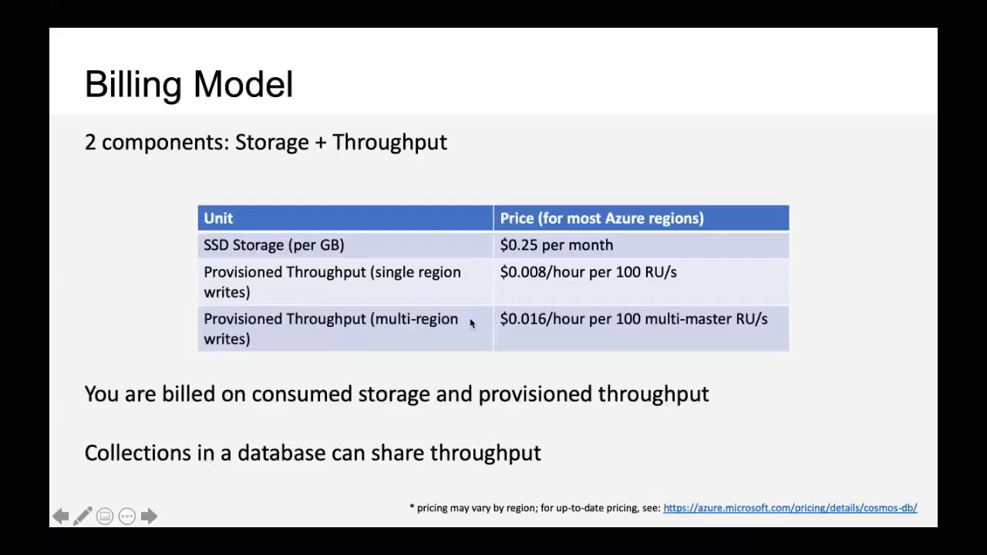
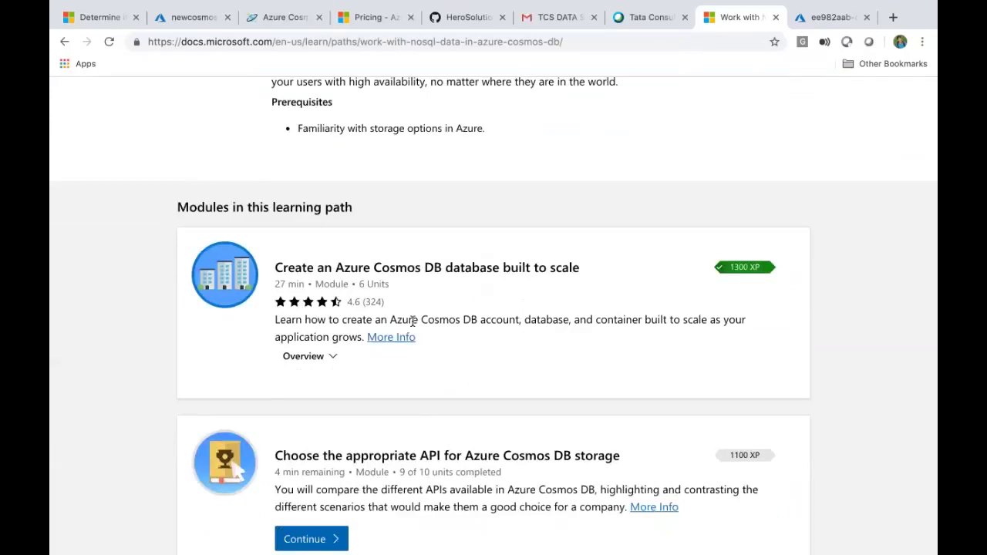
Examine the modules of the learning path Work with NoSQL data in Azure Cosmos DB, including the units of the Insert and query data module.
{"action": "scroll", "coordinate": [498, 283], "scroll_direction": "down", "scroll_amount": 1}
{"action": "scroll", "coordinate": [498, 282], "scroll_direction": "down", "scroll_amount": 5}
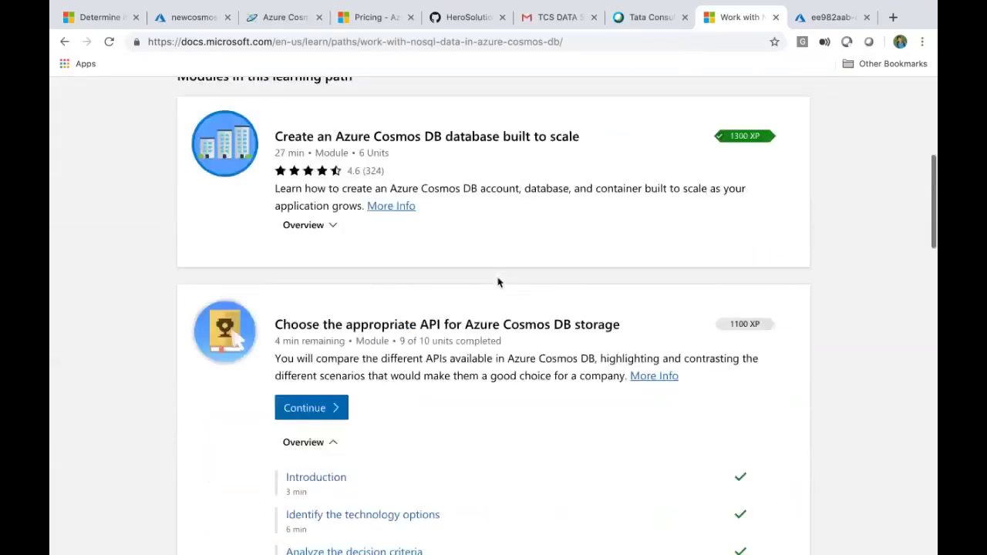
{"action": "scroll", "coordinate": [498, 281], "scroll_direction": "up", "scroll_amount": 2}
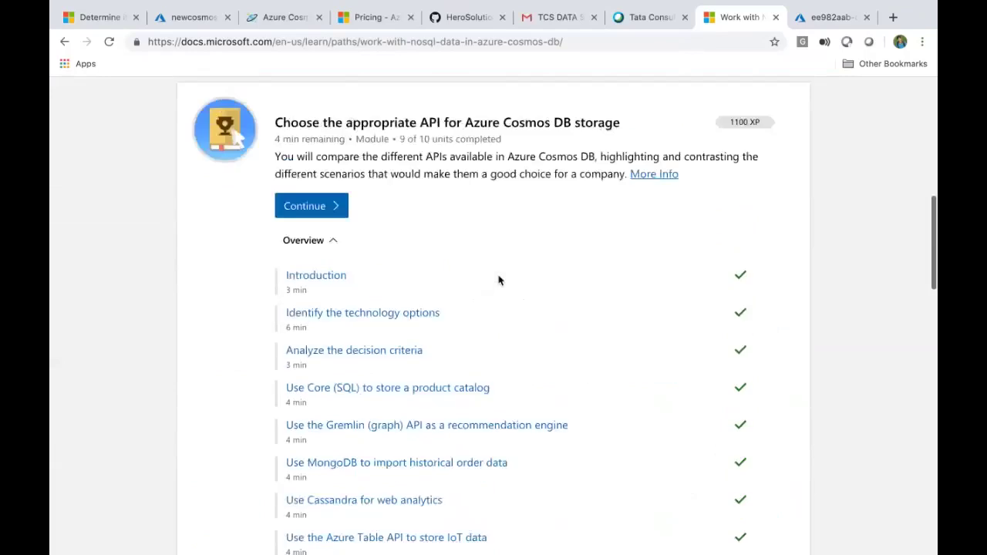
{"action": "left_click", "coordinate": [333, 241]}
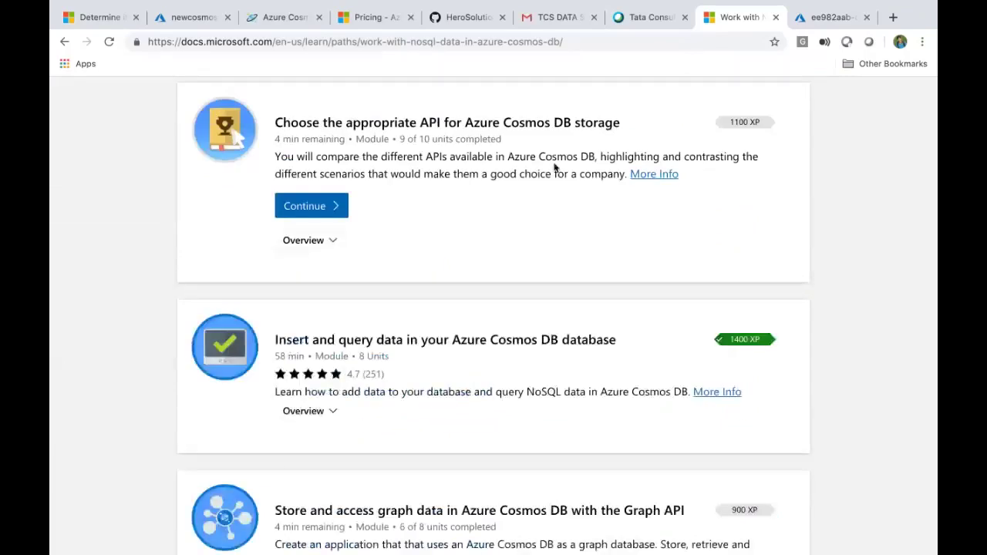
{"action": "scroll", "coordinate": [535, 224], "scroll_direction": "down", "scroll_amount": 3}
{"action": "scroll", "coordinate": [534, 224], "scroll_direction": "down", "scroll_amount": 1}
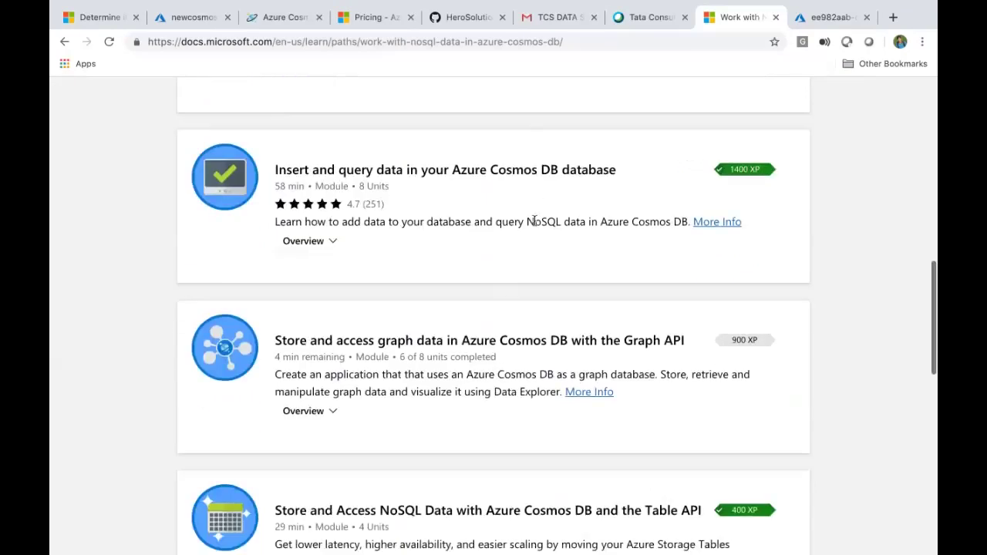
{"action": "left_click", "coordinate": [333, 240]}
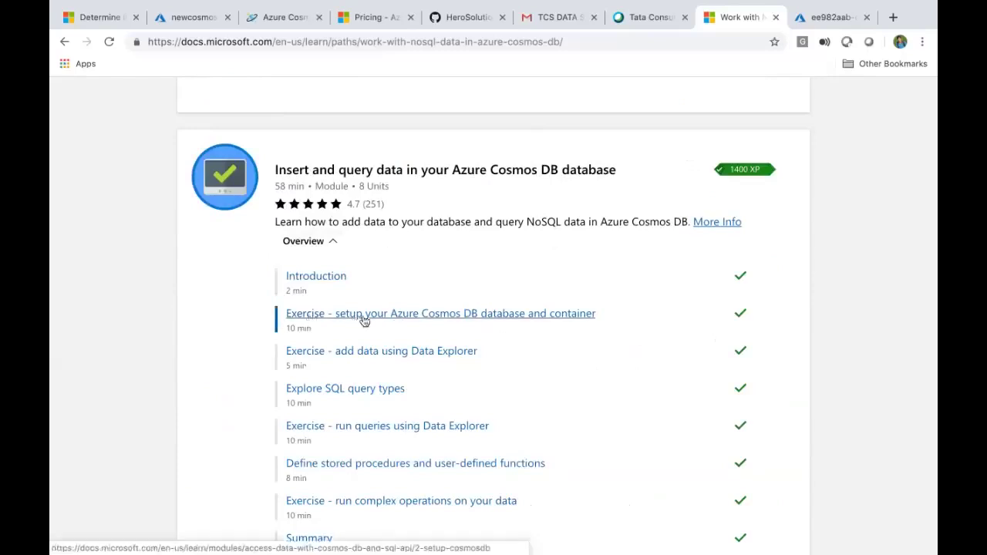
{"action": "scroll", "coordinate": [364, 320], "scroll_direction": "up", "scroll_amount": 10}
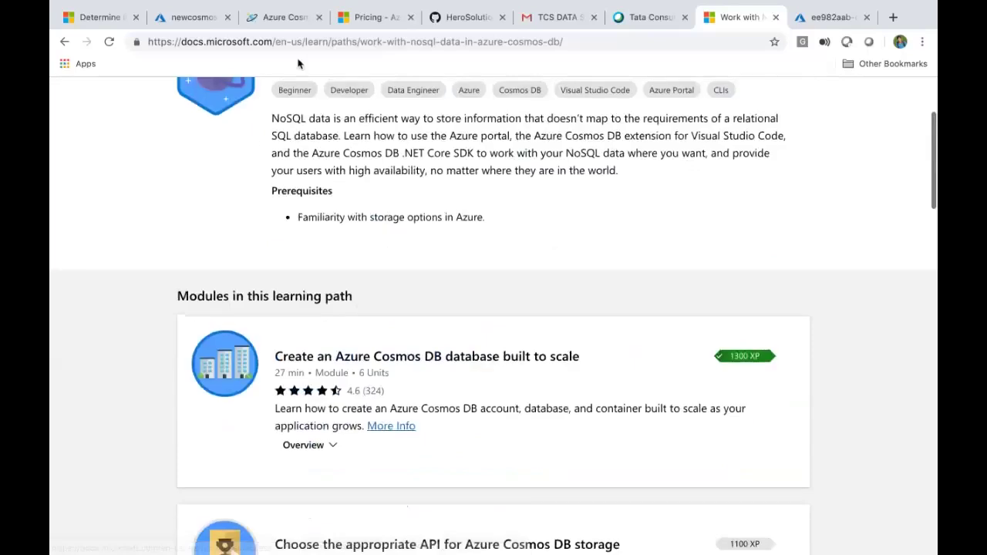
{"action": "scroll", "coordinate": [294, 137], "scroll_direction": "up", "scroll_amount": 2}
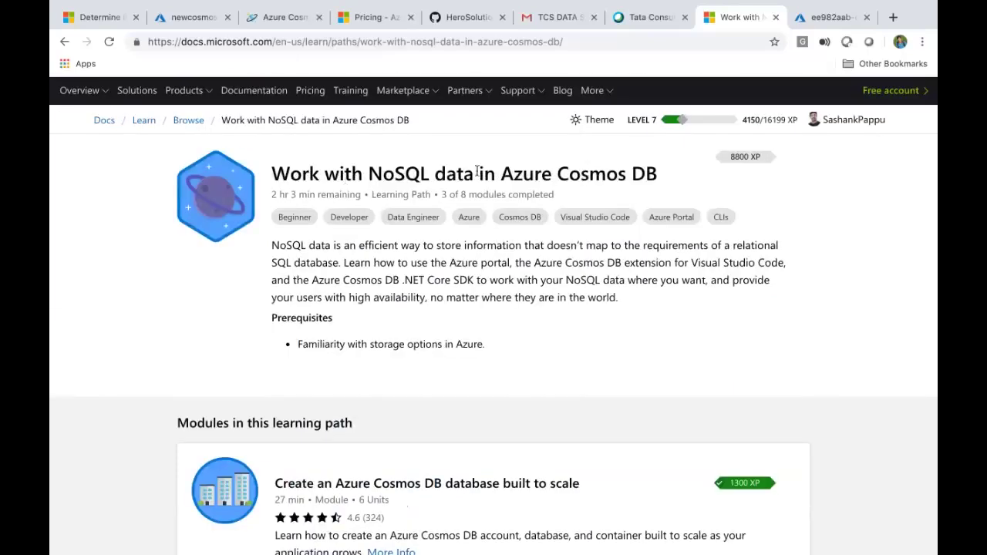
{"action": "scroll", "coordinate": [659, 183], "scroll_direction": "down", "scroll_amount": 5}
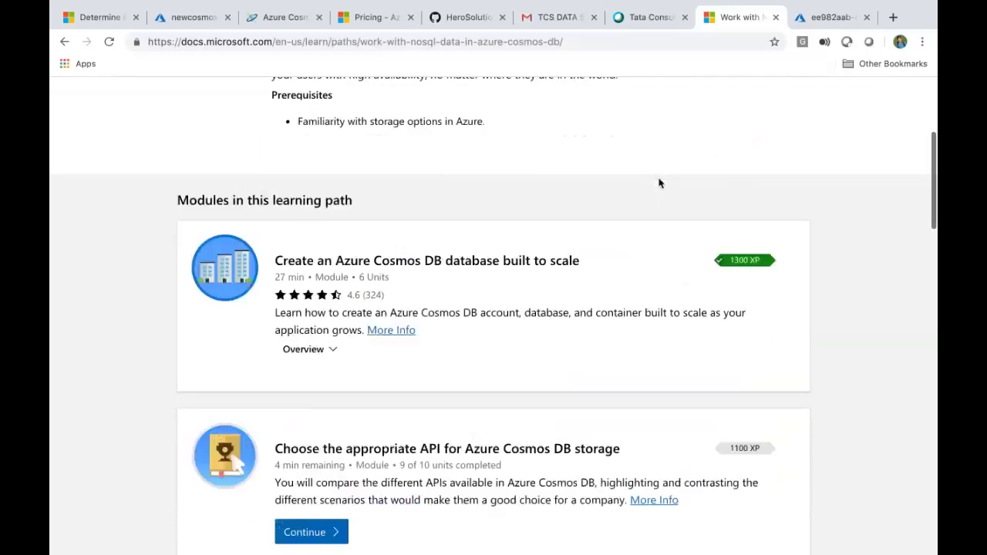
Open the unit "Exercise - setup your Azure Cosmos DB database and container" from the Insert and query data module and activate its sandbox.
{"action": "scroll", "coordinate": [659, 183], "scroll_direction": "down", "scroll_amount": 5}
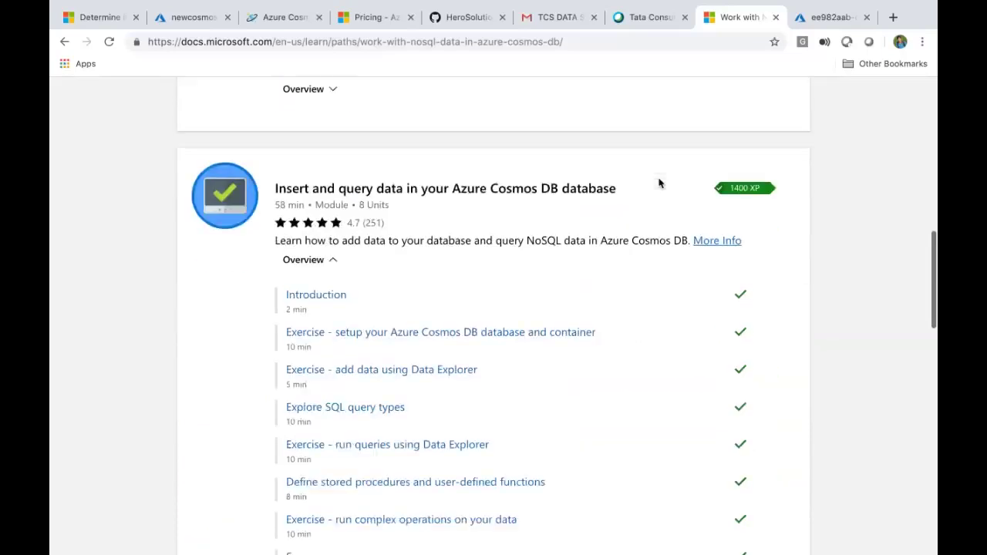
{"action": "scroll", "coordinate": [401, 283], "scroll_direction": "down", "scroll_amount": 1}
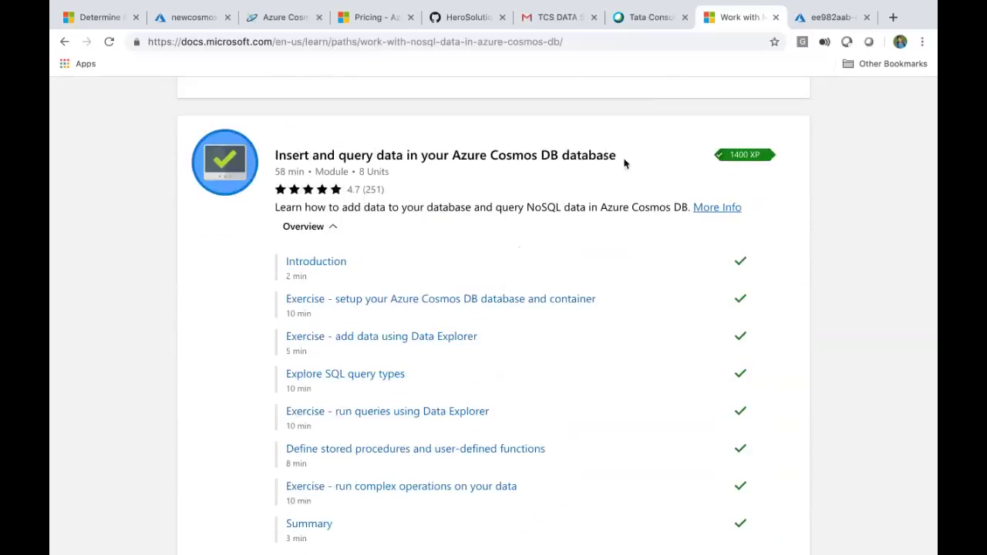
{"action": "left_click_drag", "start_coordinate": [625, 160], "coordinate": [448, 141]}
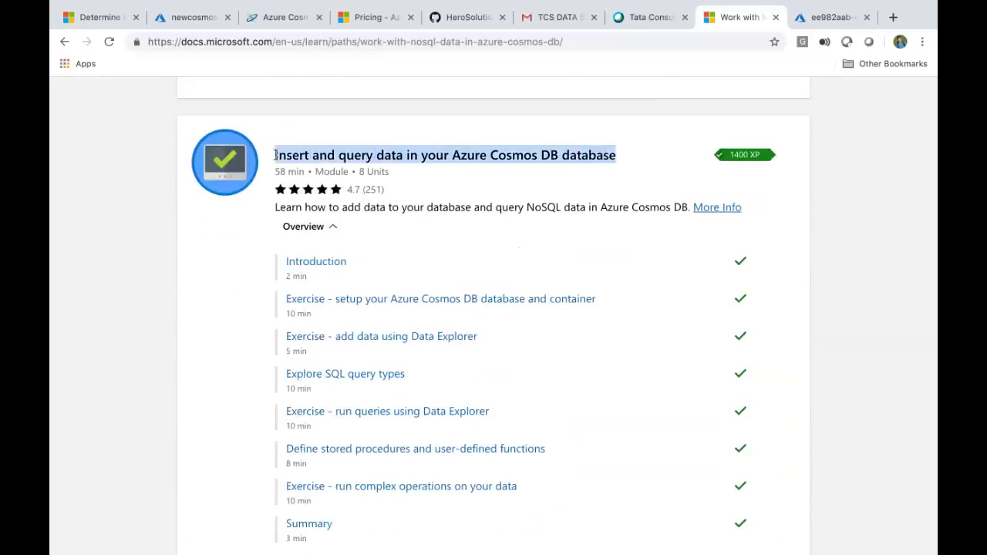
{"action": "left_click", "coordinate": [345, 305]}
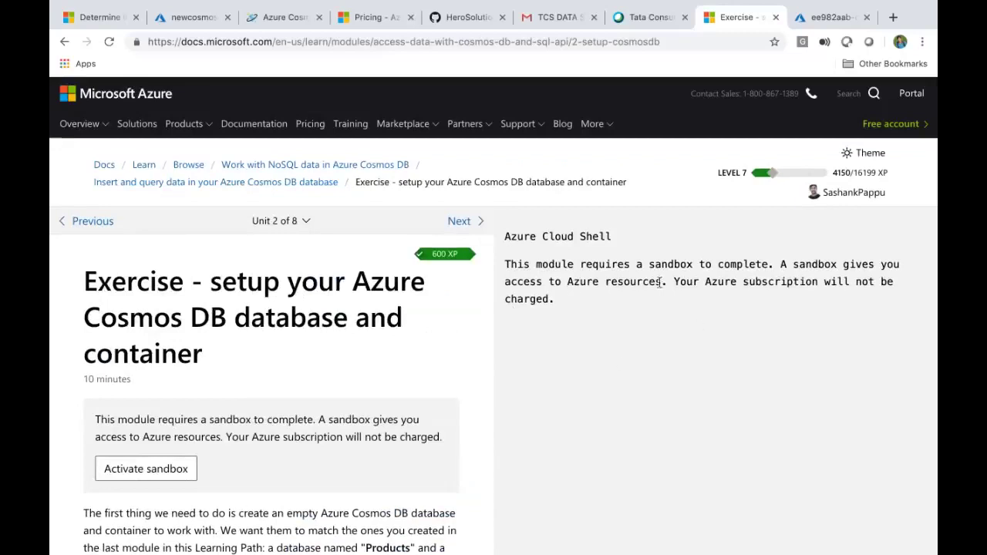
{"action": "left_click", "coordinate": [147, 469]}
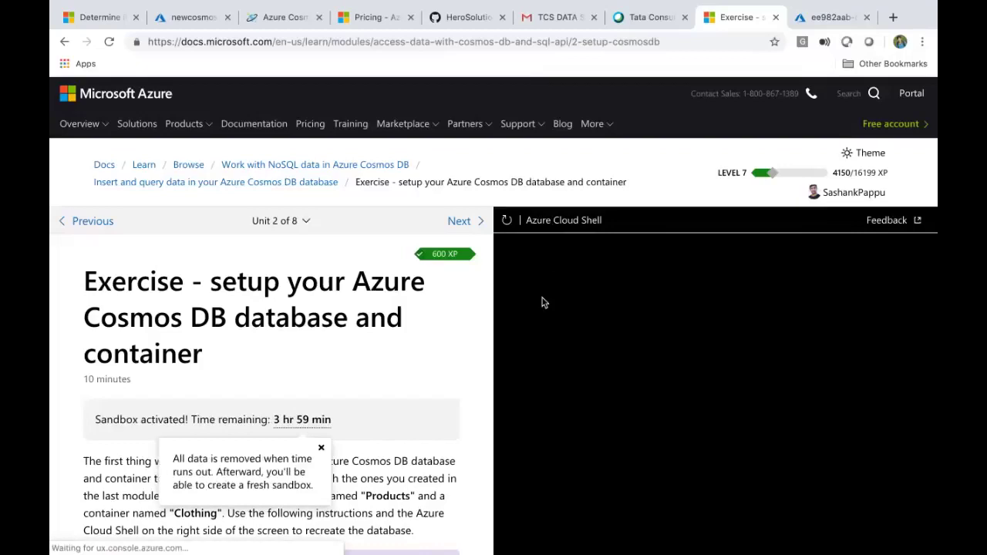
{"action": "key", "text": "ctrl+Left"}
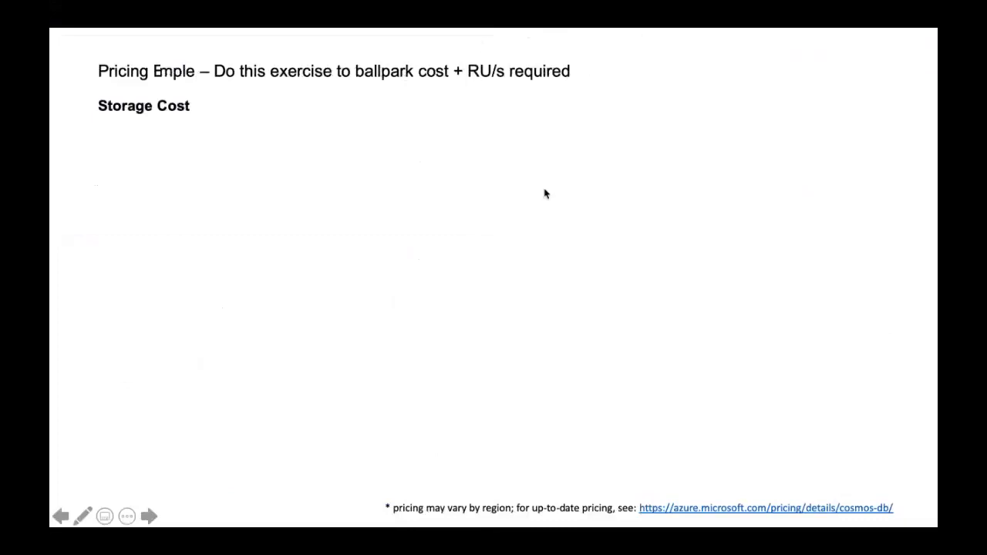
{"action": "key", "text": "super+Tab"}
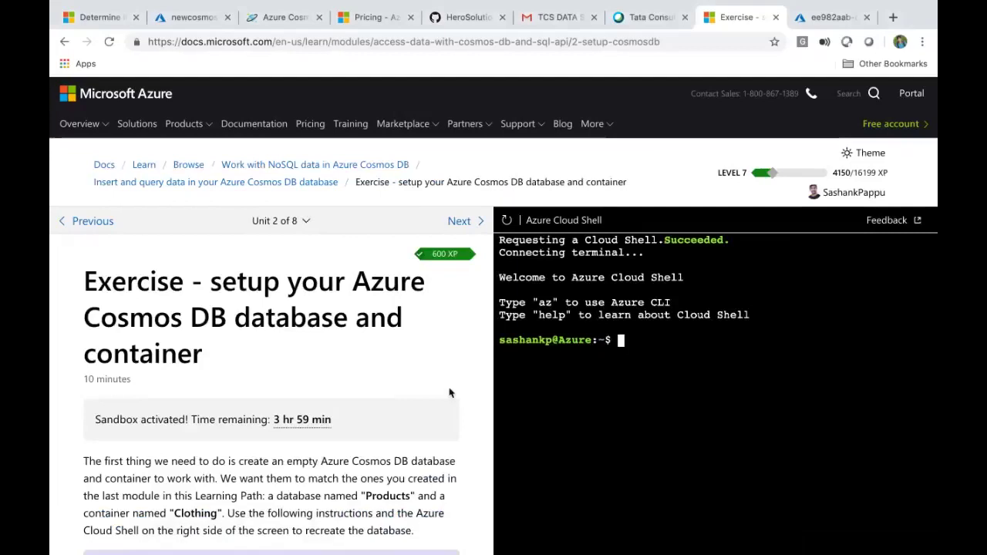
{"action": "left_click", "coordinate": [800, 17]}
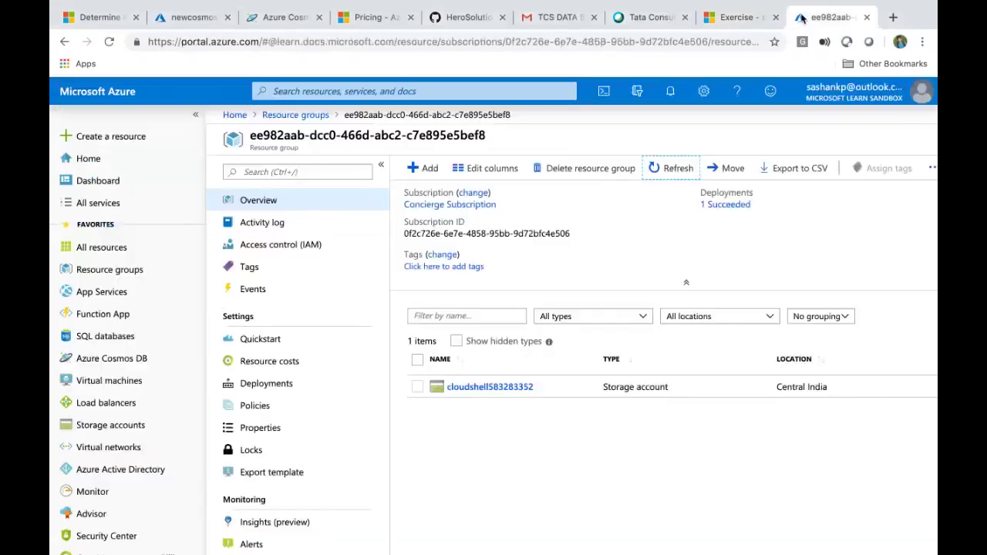
{"action": "left_click", "coordinate": [725, 19]}
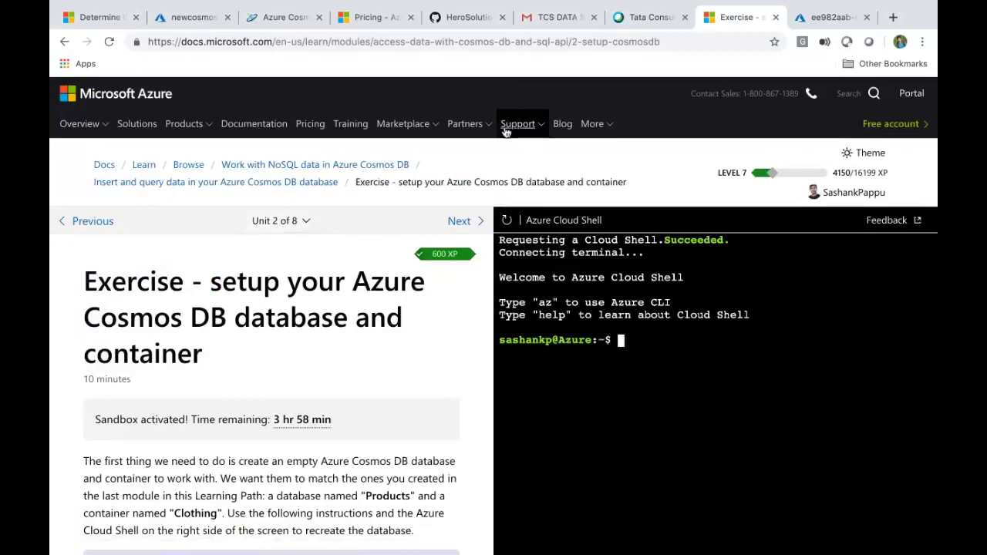
{"action": "key", "text": "ctrl+Left"}
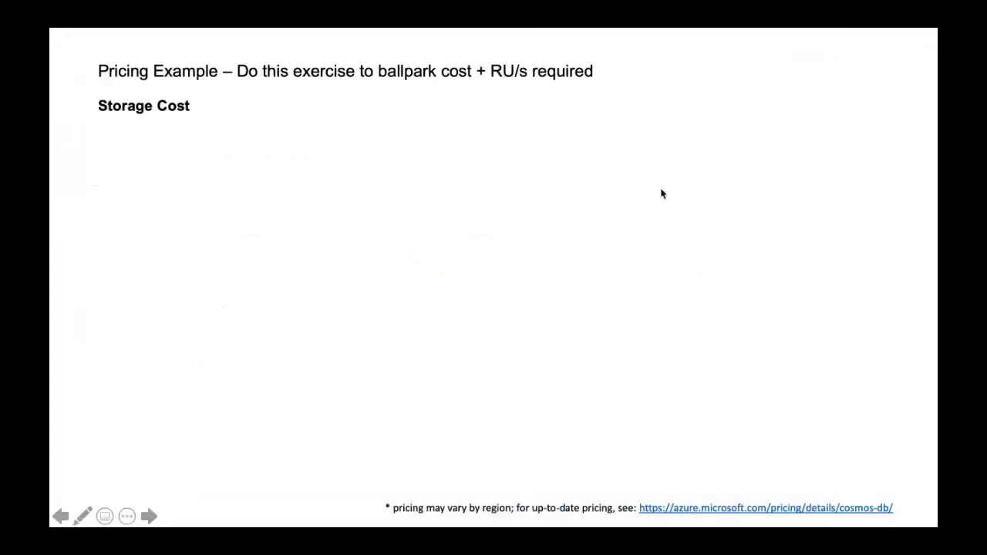
{"action": "key", "text": "ctrl+Right"}
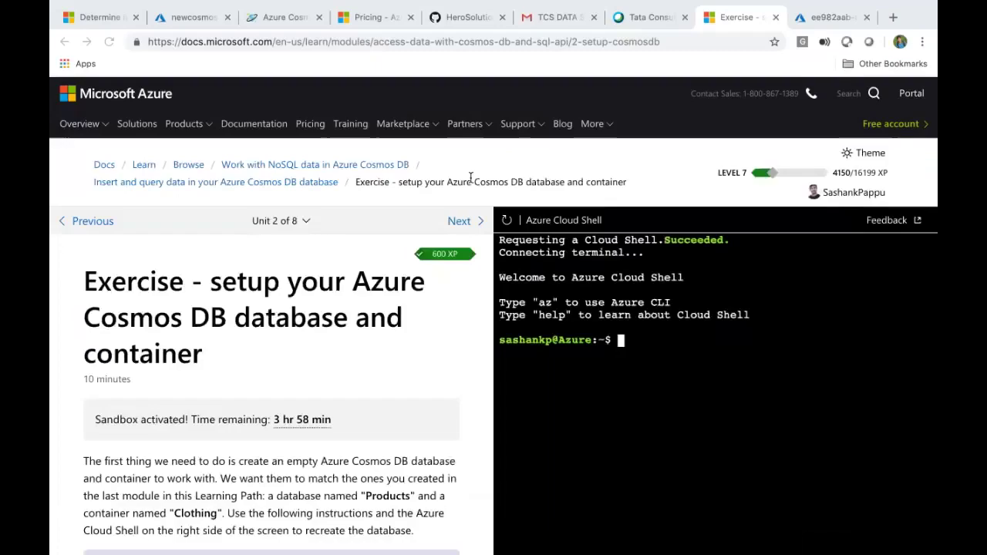
Refresh the sandbox resource group in the Azure portal and reopen it from the resource groups list to check its status.
{"action": "left_click", "coordinate": [826, 17]}
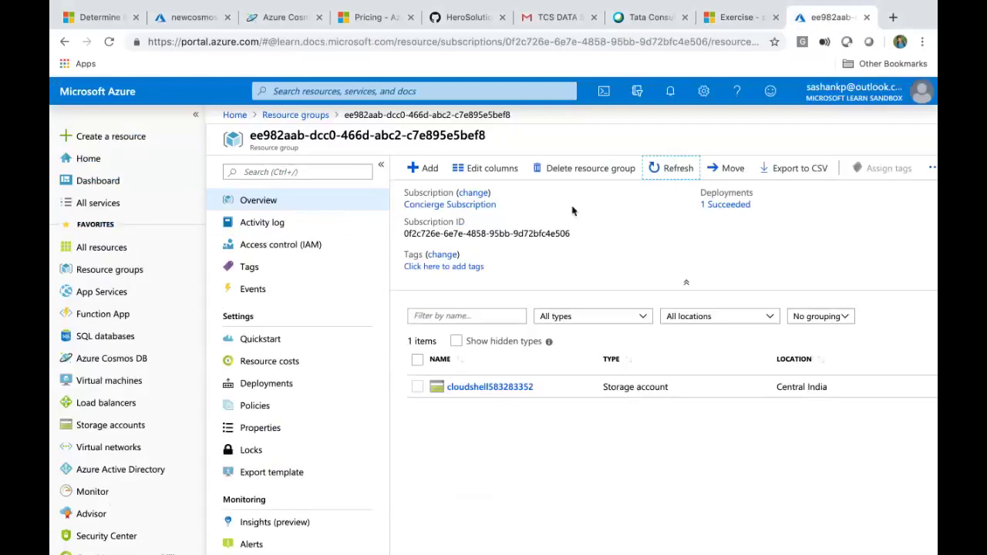
{"action": "left_click", "coordinate": [673, 176]}
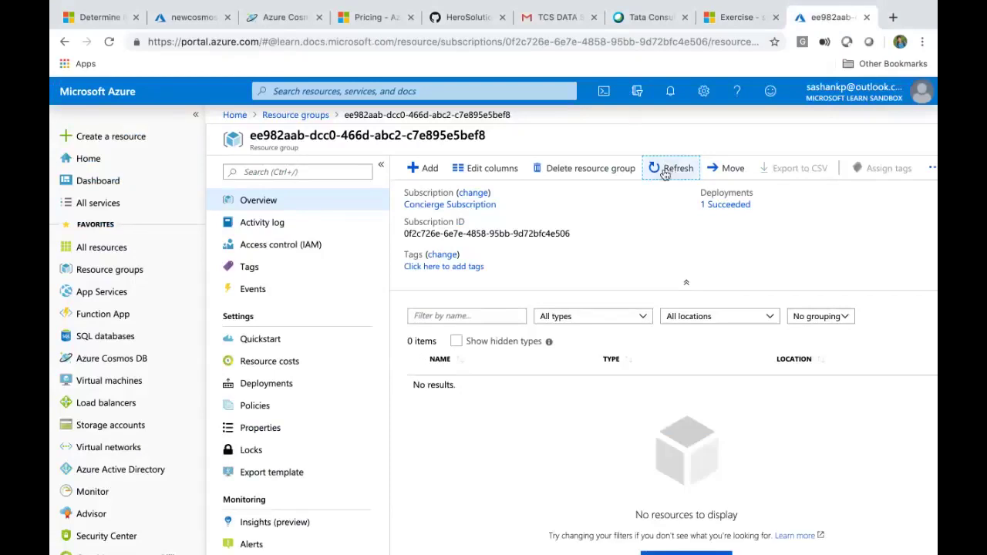
{"action": "left_click", "coordinate": [285, 114]}
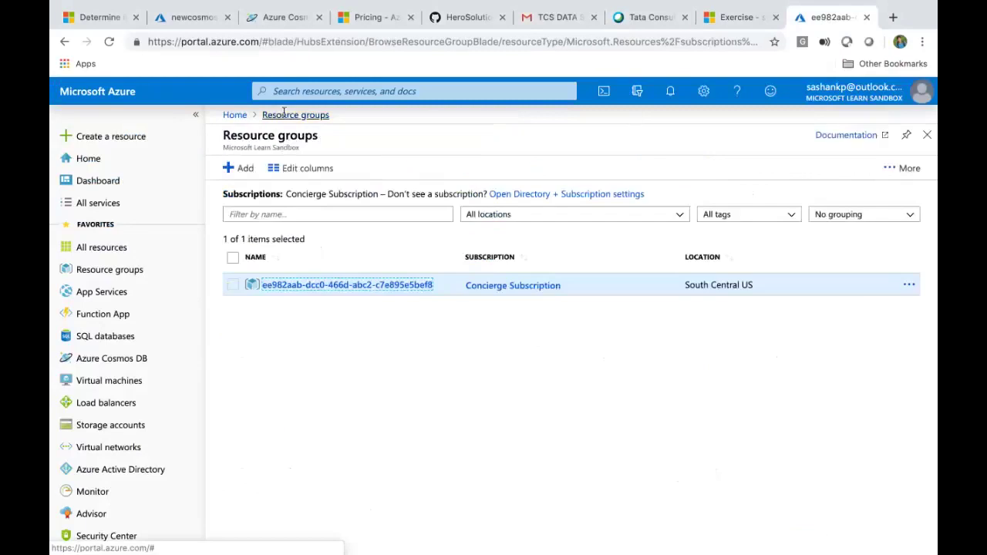
{"action": "left_click", "coordinate": [378, 284]}
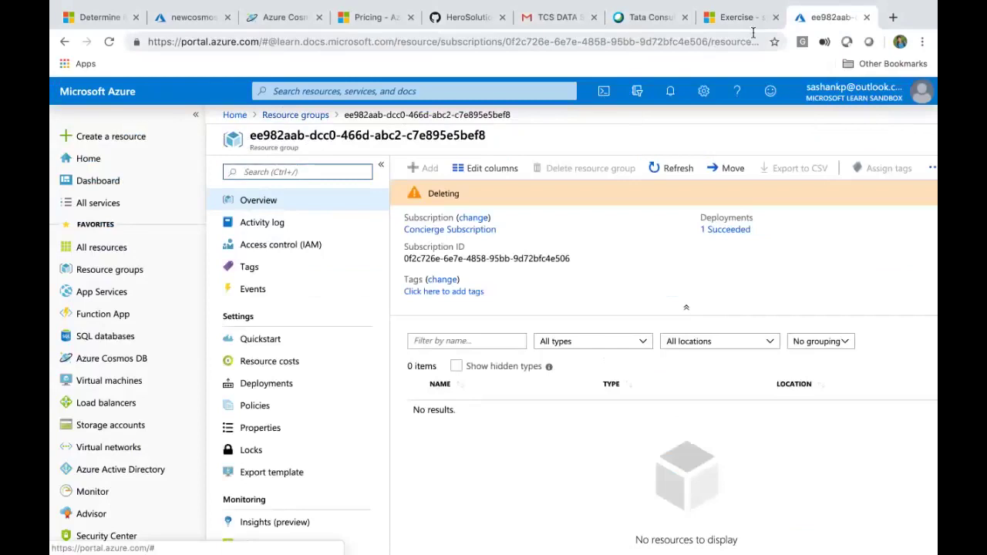
Highlight the exercise's title on its Microsoft Learn page, and return to the sandbox resource group in the Azure portal.
{"action": "left_click", "coordinate": [736, 17]}
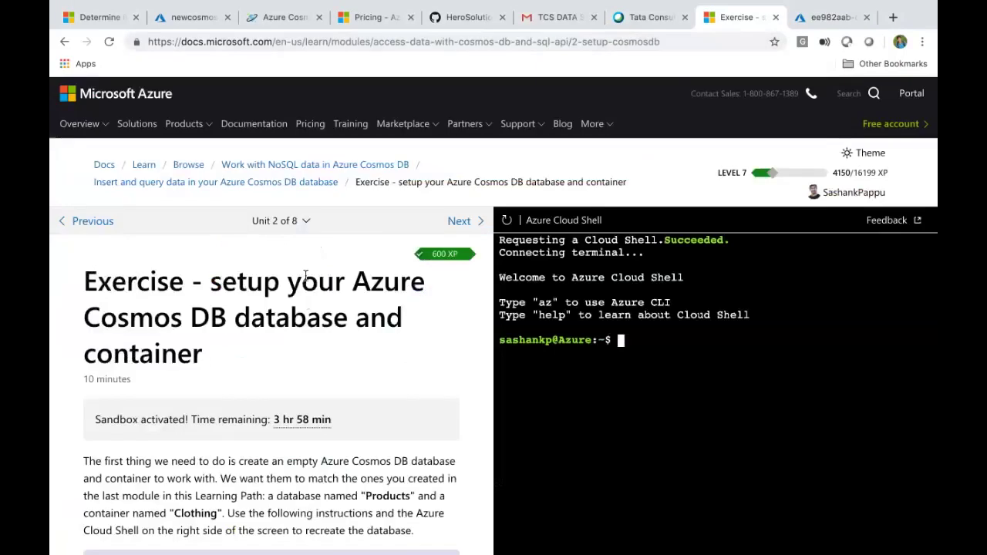
{"action": "left_click_drag", "start_coordinate": [211, 354], "coordinate": [87, 282]}
{"action": "left_click_drag", "start_coordinate": [85, 279], "coordinate": [220, 366]}
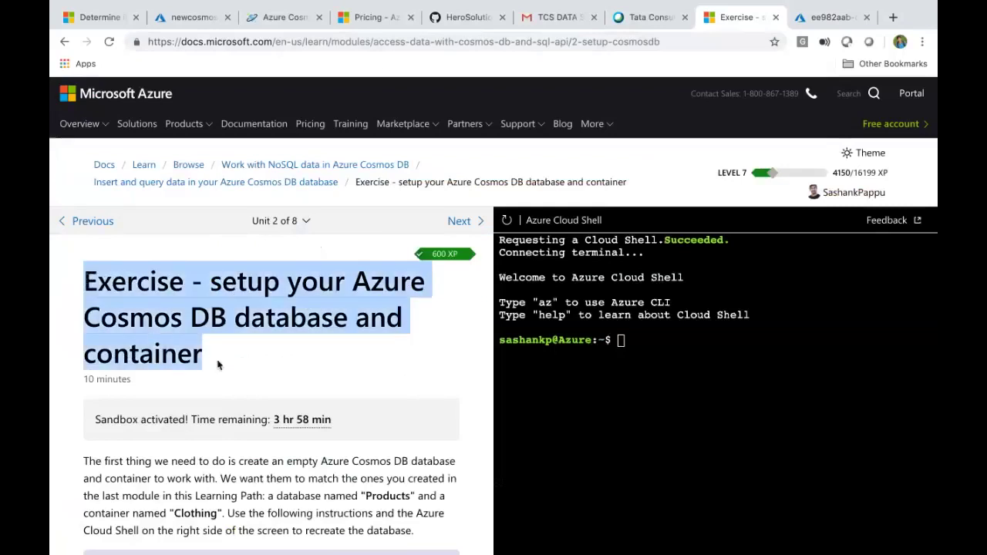
{"action": "left_click", "coordinate": [810, 17]}
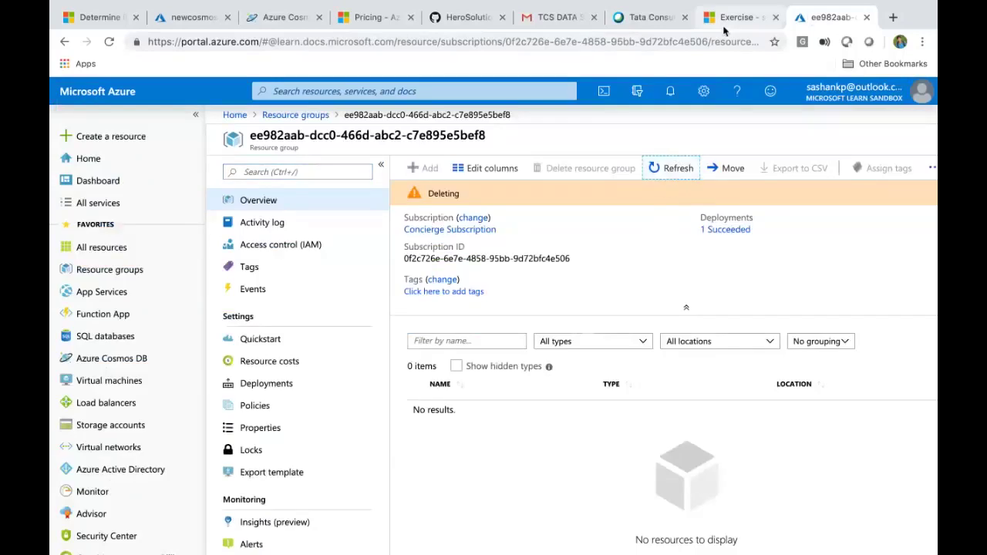
{"action": "left_click", "coordinate": [732, 17]}
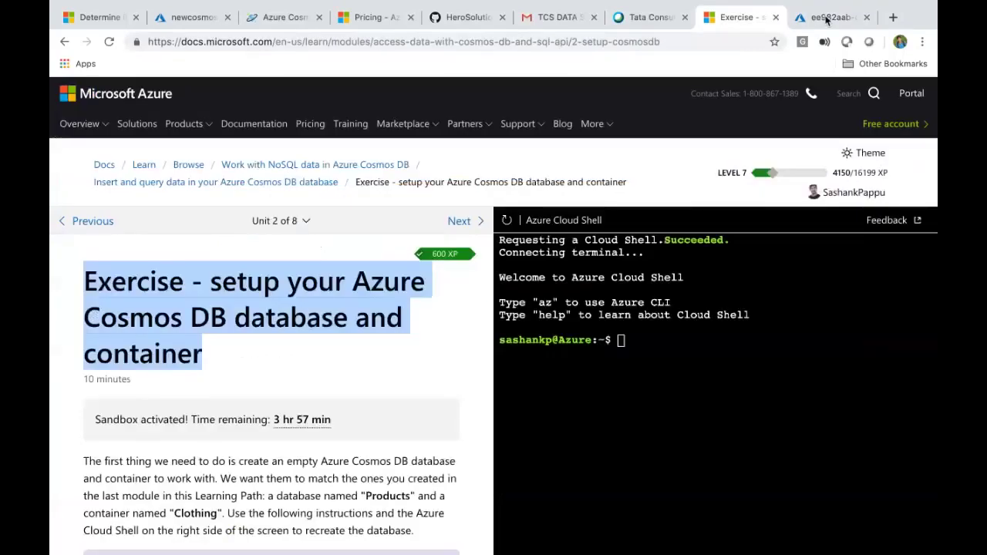
{"action": "left_click", "coordinate": [826, 18]}
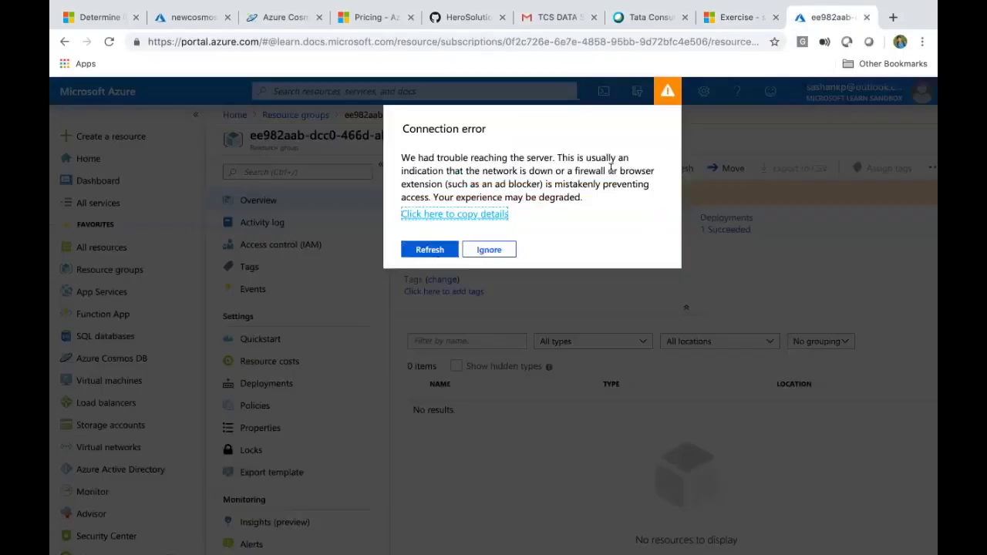